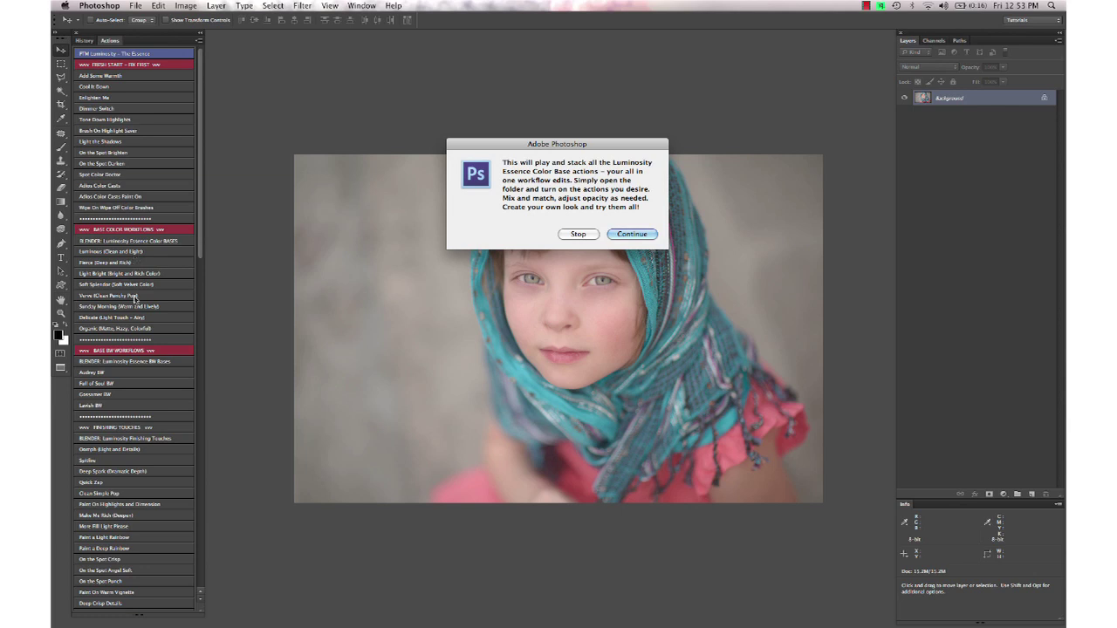
# Finish playing the BLENDER: Luminosity Essence Color BASES action and expand the Luminosity Essence Color Base Blender group
pyautogui.click(632, 234)
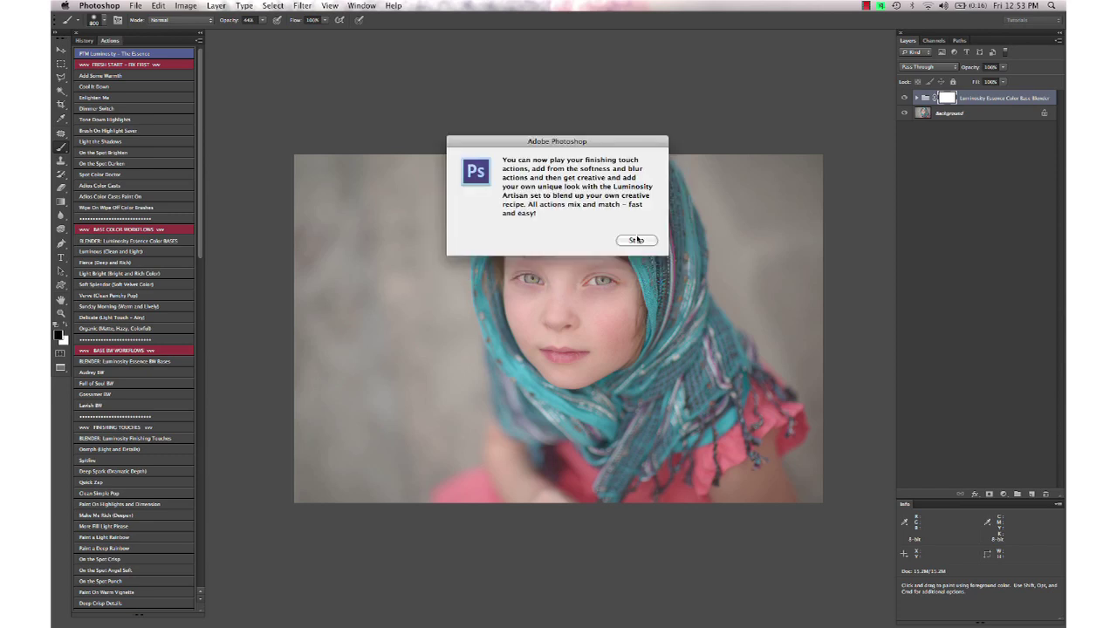
pyautogui.click(636, 240)
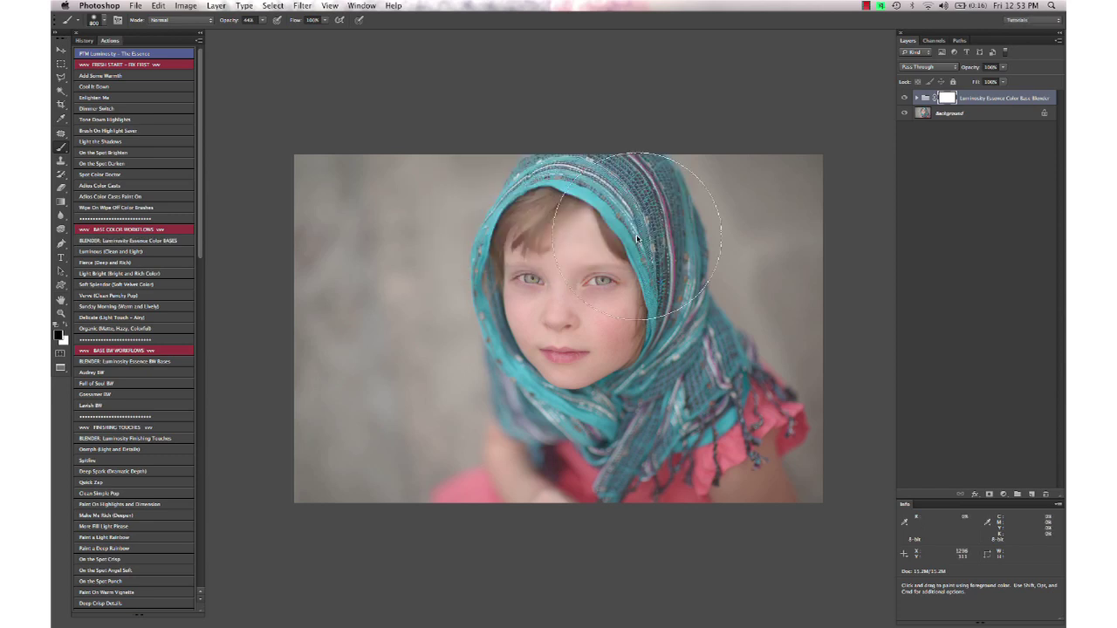
pyautogui.press('v')
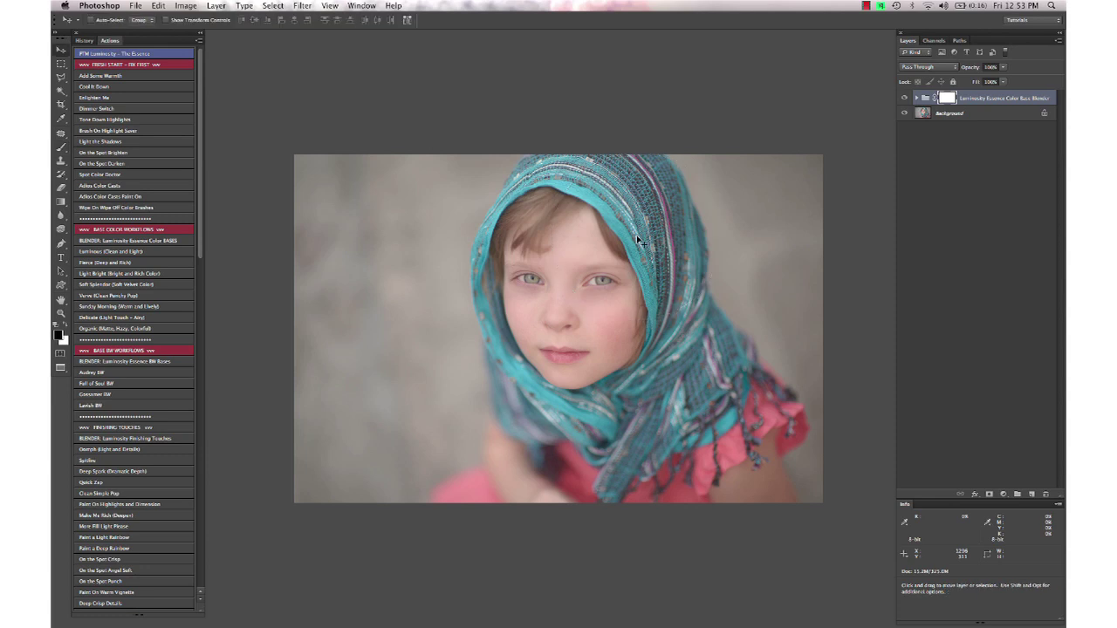
pyautogui.click(917, 97)
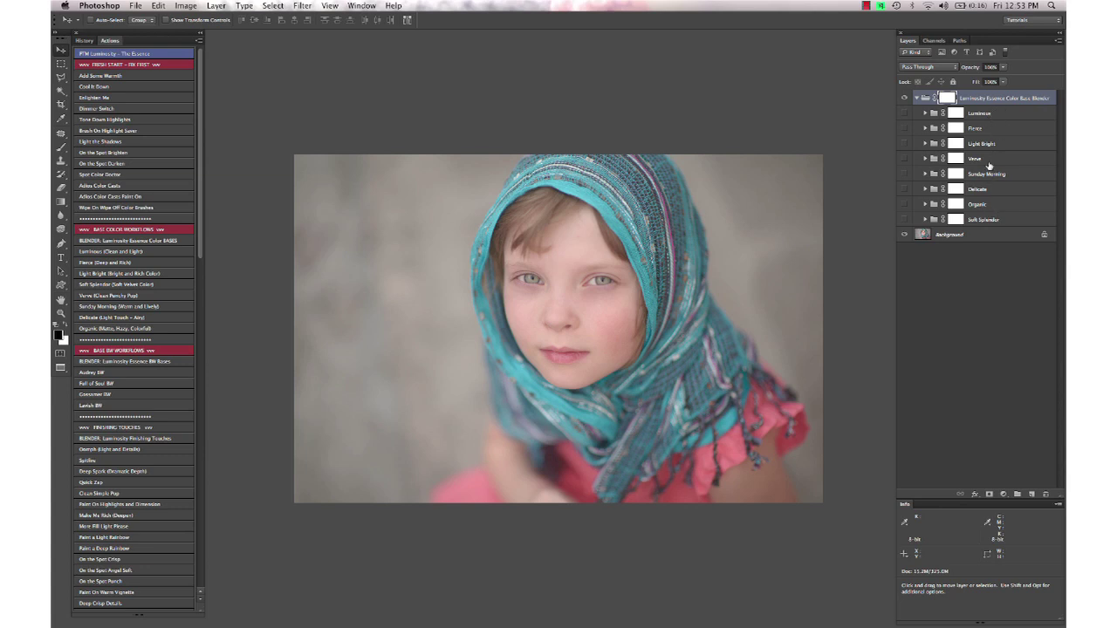
# Preview the Luminous, Fierce and Light Bright folders one at a time on the portrait
pyautogui.click(905, 113)
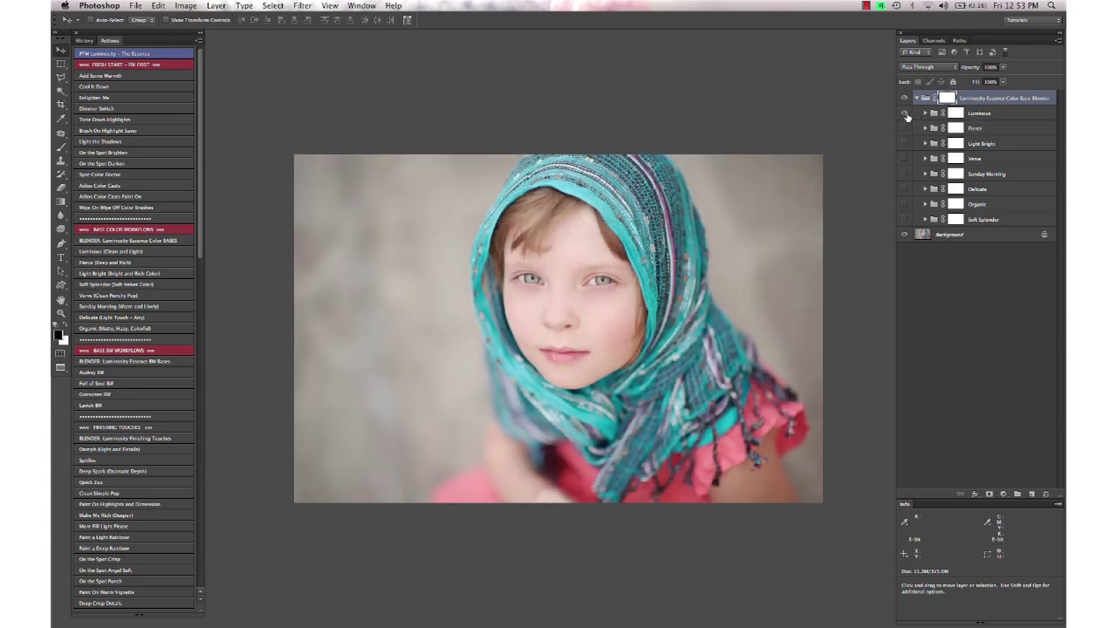
pyautogui.click(906, 114)
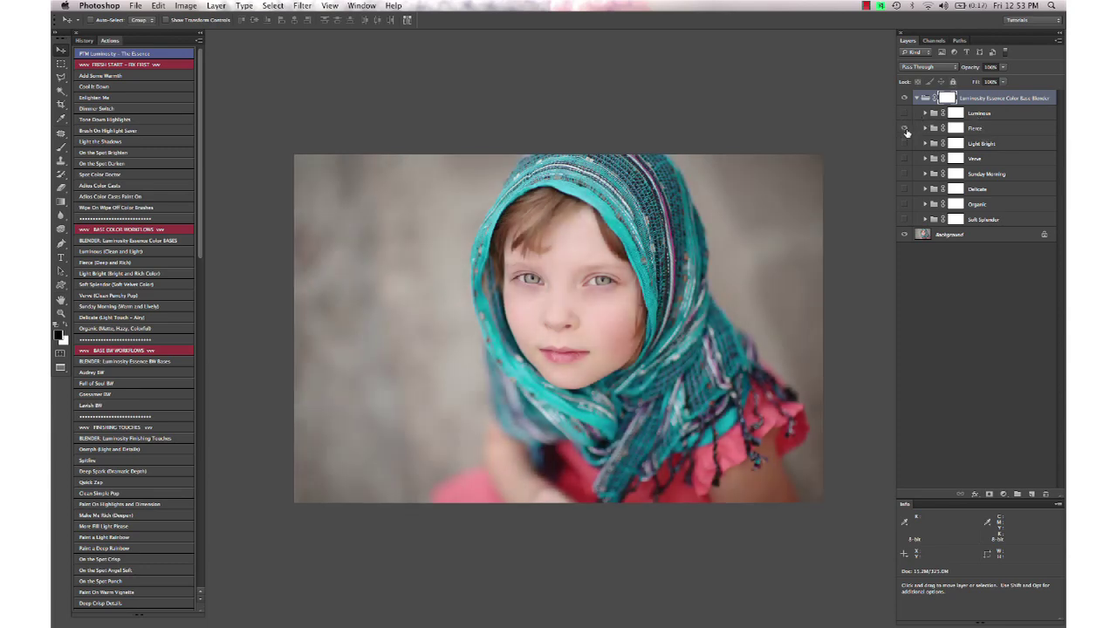
pyautogui.click(905, 141)
pyautogui.click(905, 145)
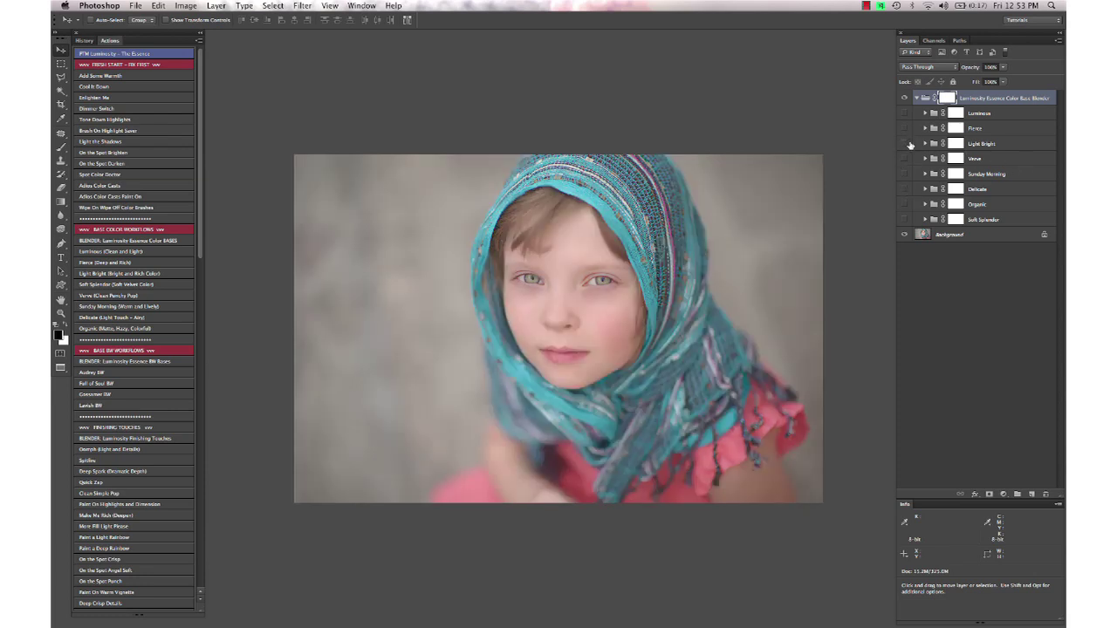
# Turn on the Fierce folder in the color base group and adjust its opacity
pyautogui.click(904, 128)
pyautogui.click(1004, 128)
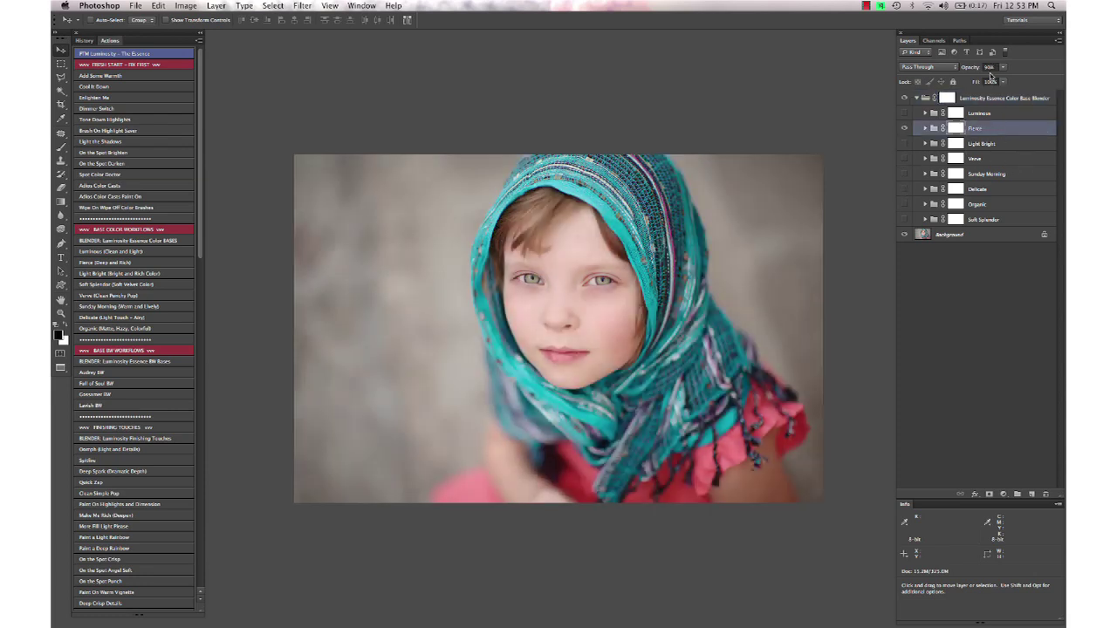
pyautogui.click(963, 67)
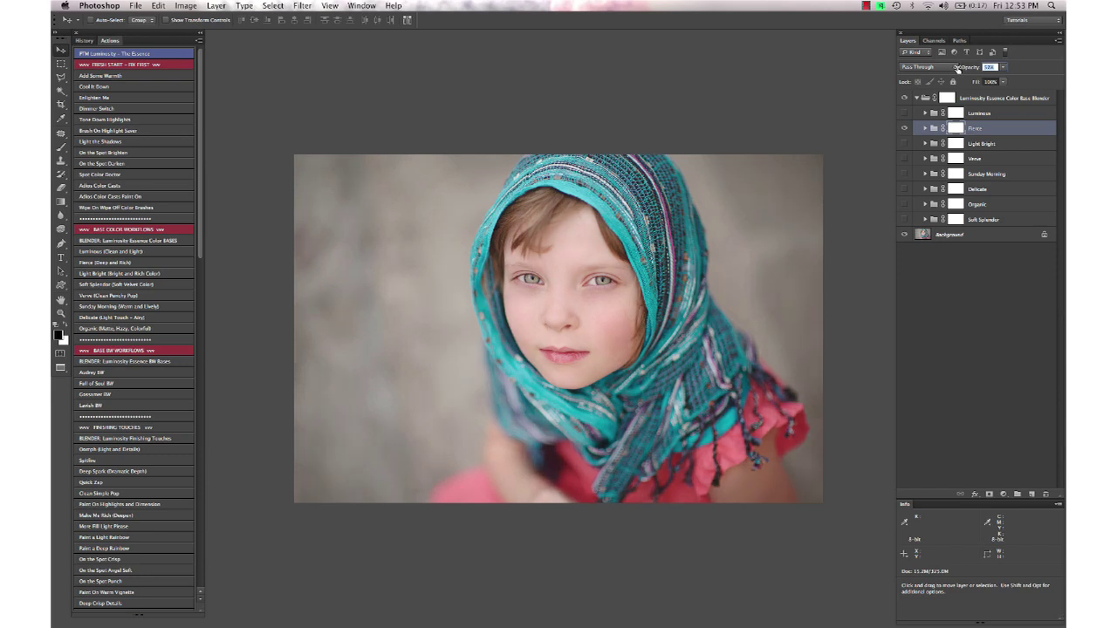
pyautogui.press('Return')
# Turn on the Delicate folder as well and reduce its opacity to blend it with Fierce
pyautogui.click(904, 189)
pyautogui.click(970, 192)
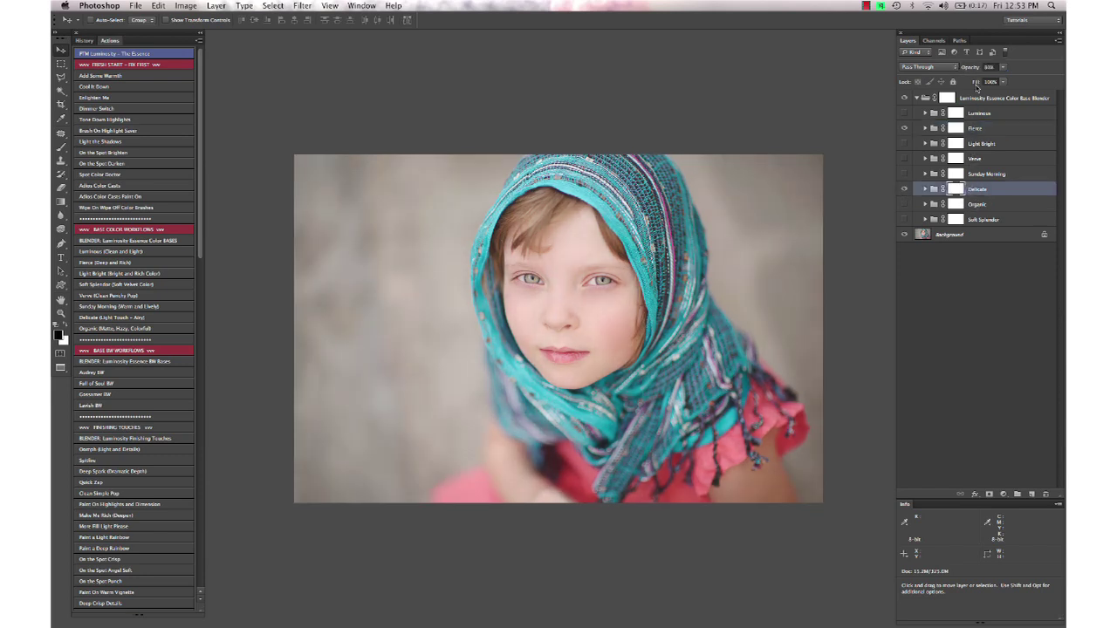
pyautogui.moveTo(976, 70); pyautogui.dragTo(966, 71)
# Try a lower opacity for the whole collapsed Luminosity Essence Color Base Blender group and undo the change
pyautogui.click(917, 98)
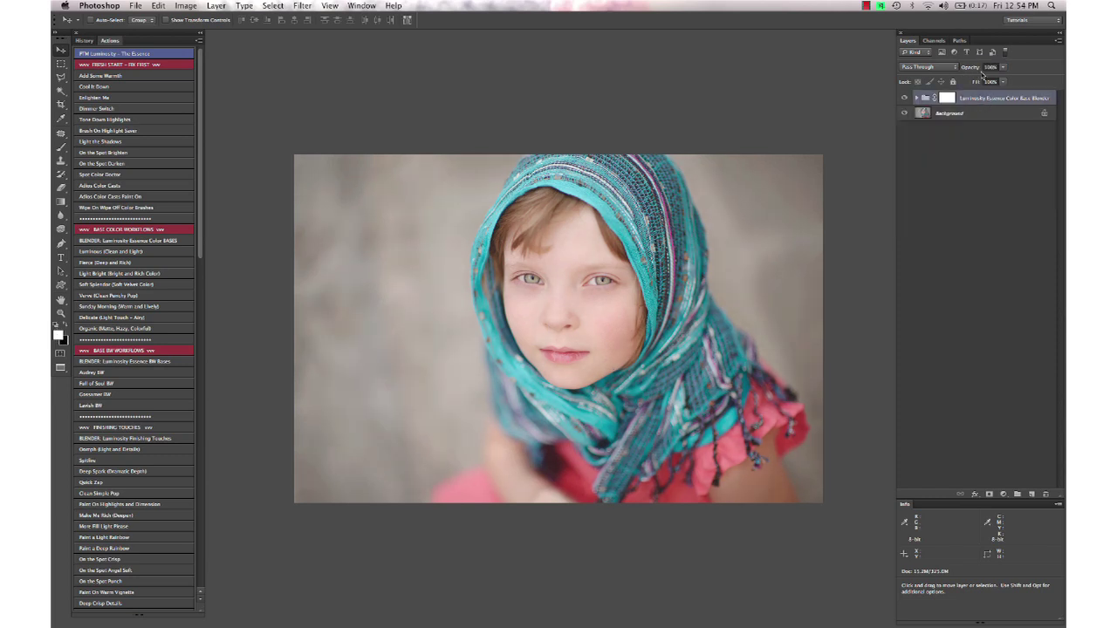
pyautogui.moveTo(976, 71); pyautogui.dragTo(961, 70)
pyautogui.press('super+z')
# Review the Fierce and Delicate folders inside the color base blender group and collapse the group again
pyautogui.click(915, 99)
pyautogui.moveTo(1034, 120)
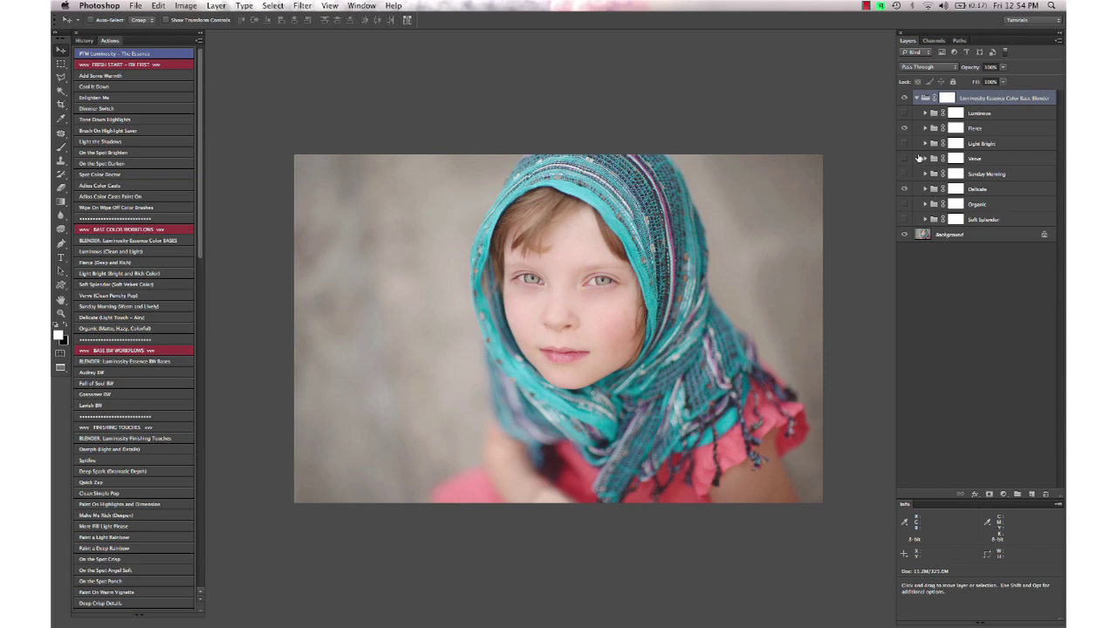
pyautogui.click(905, 131)
pyautogui.click(904, 187)
pyautogui.click(917, 98)
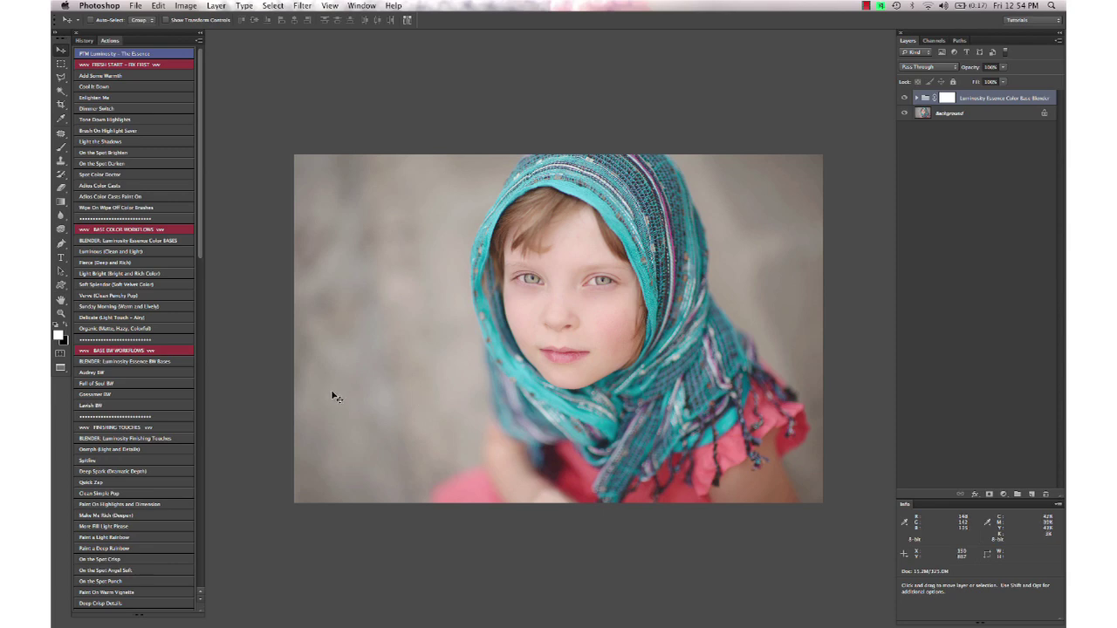
# Play the Petal Soft (Rich and Matte) action from the softness and blur set, continuing through its messages
pyautogui.scroll(-5, 120, 391)
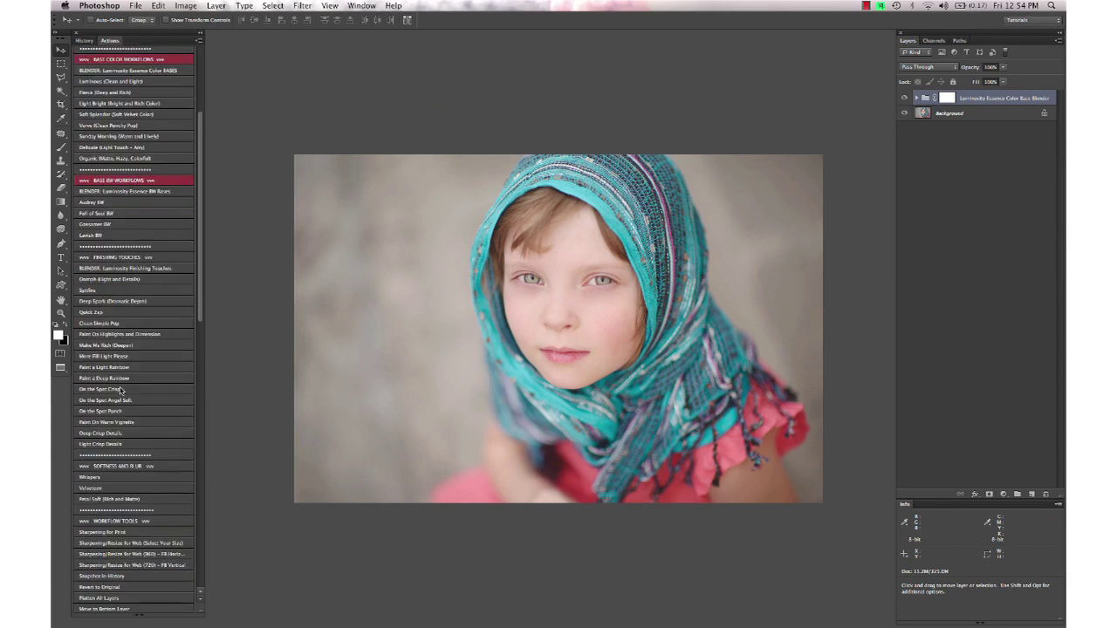
pyautogui.scroll(-1, 120, 391)
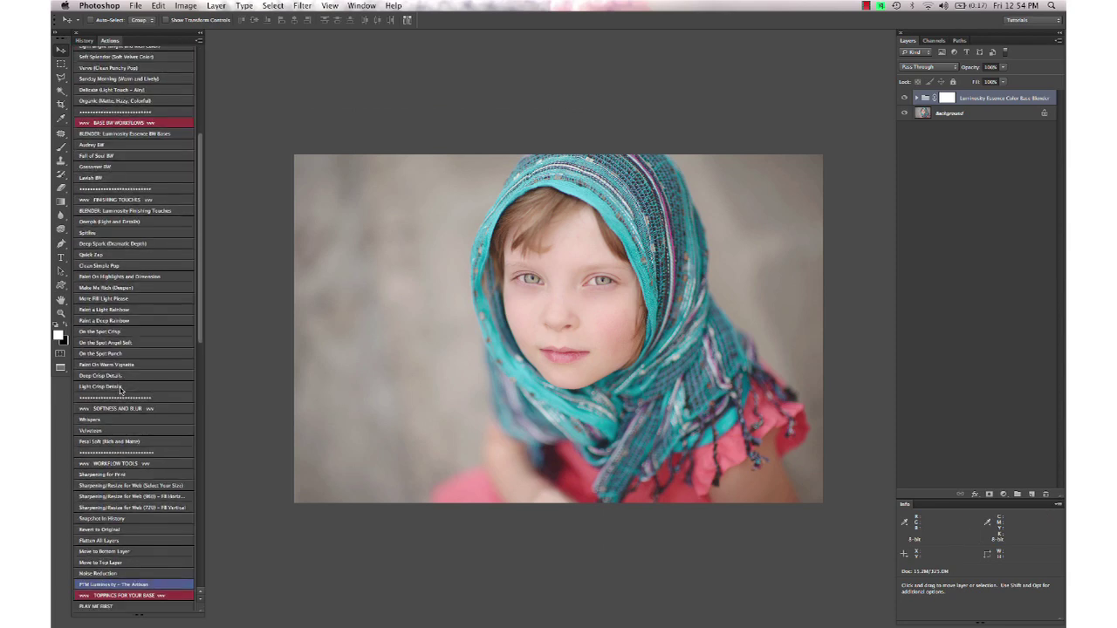
pyautogui.click(109, 441)
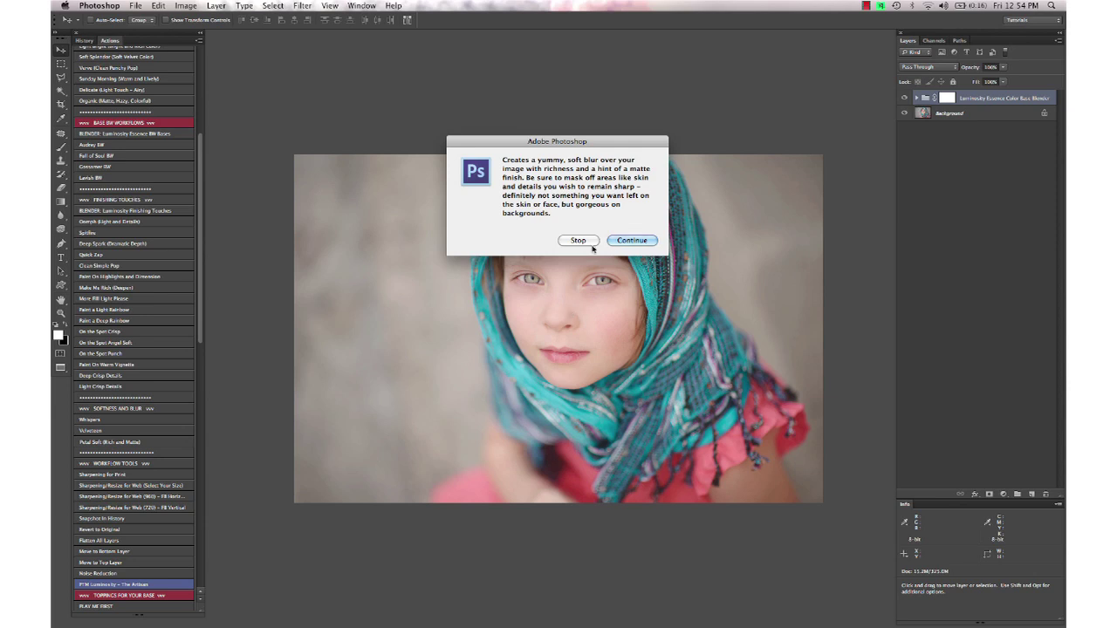
pyautogui.click(632, 241)
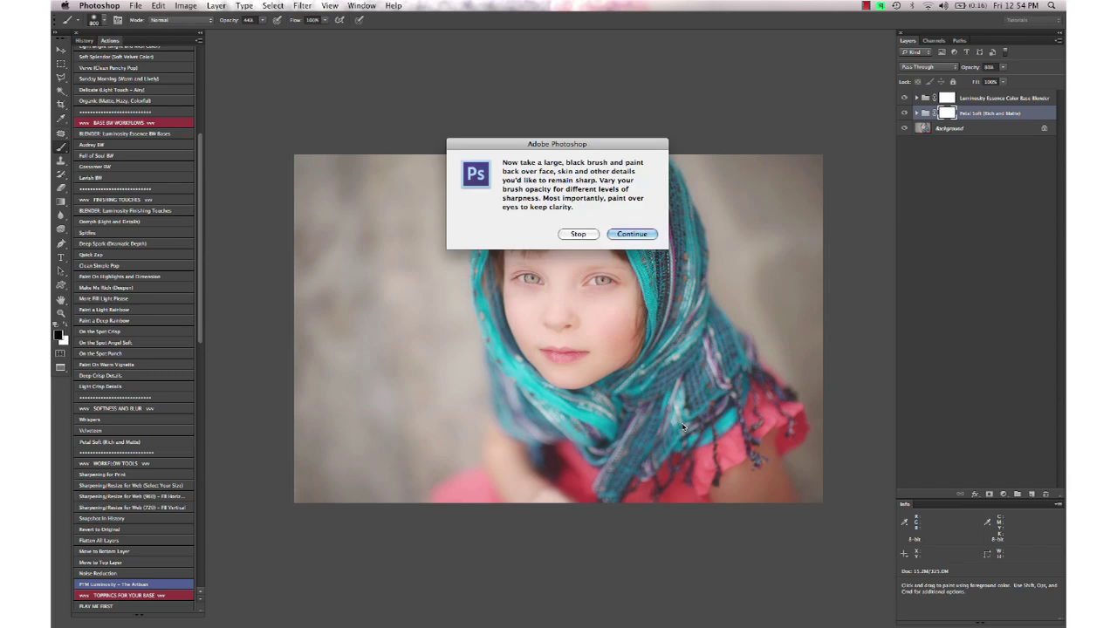
pyautogui.click(651, 233)
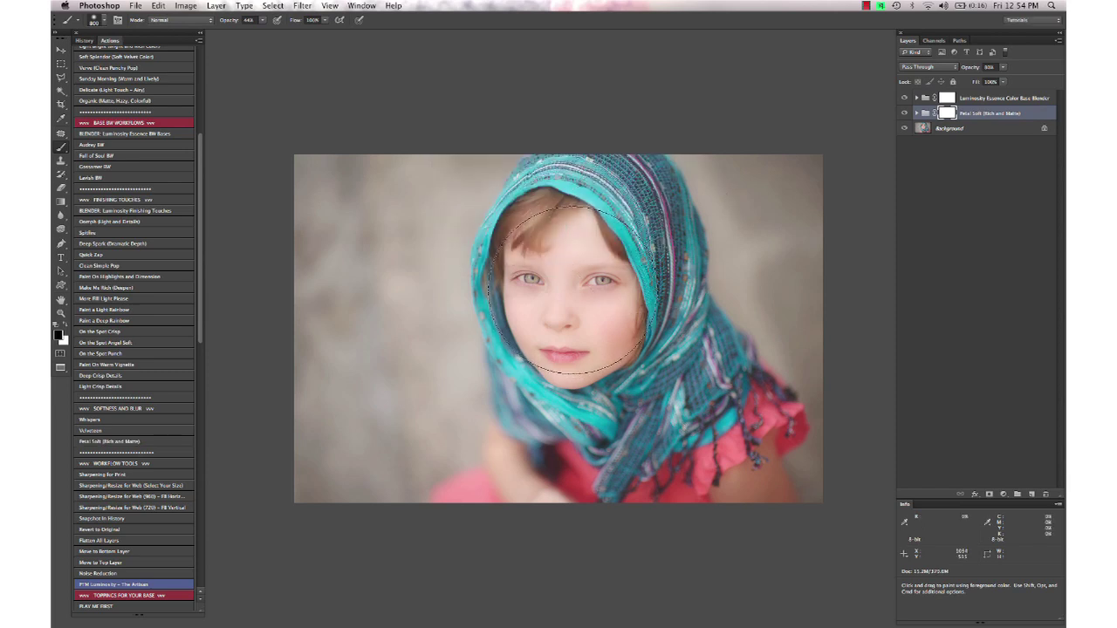
# Set the brush opacity to 100% and paint black on the Petal Soft mask over the face to keep it sharp
pyautogui.moveTo(223, 22); pyautogui.dragTo(306, 44)
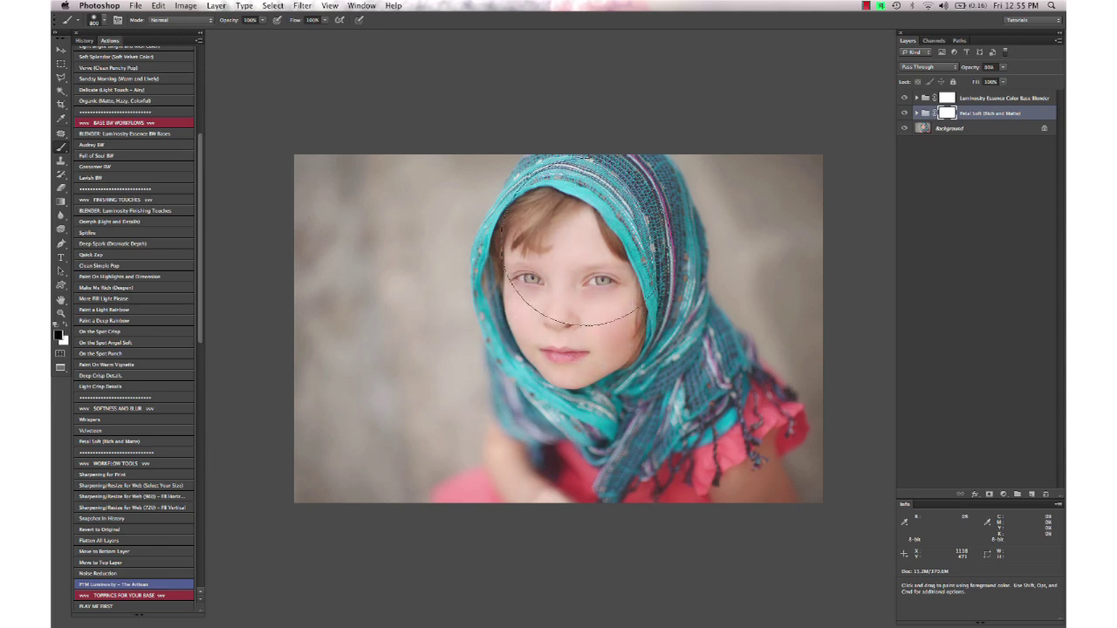
pyautogui.moveTo(590, 302); pyautogui.dragTo(567, 319)
pyautogui.click(906, 114)
# Raise the Petal Soft folder's opacity to 100% and switch to the Move tool
pyautogui.moveTo(967, 69); pyautogui.dragTo(995, 70)
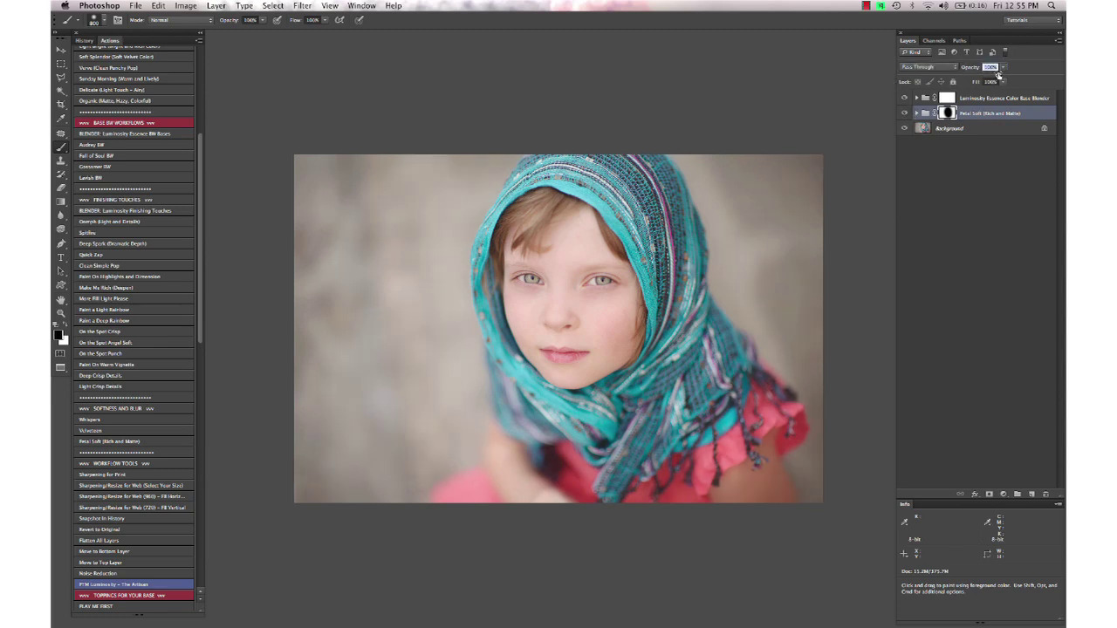
pyautogui.click(917, 114)
pyautogui.click(917, 113)
pyautogui.press('v')
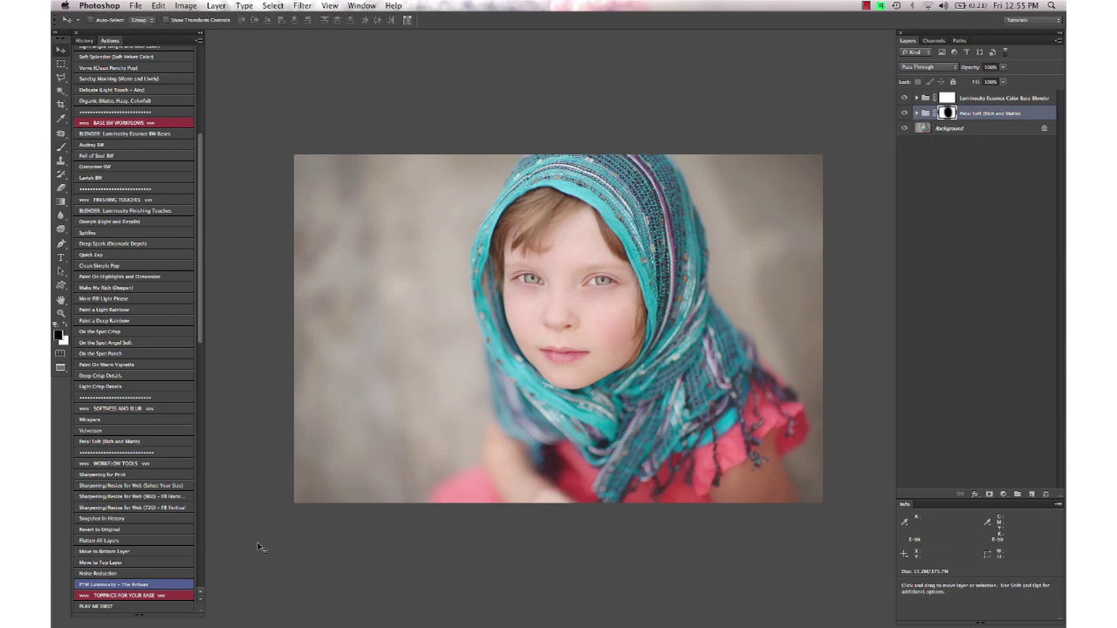
# Play the BLENDER: Luminosity The Artisan action from the Artisan set and expand its new layer group
pyautogui.scroll(-10, 172, 460)
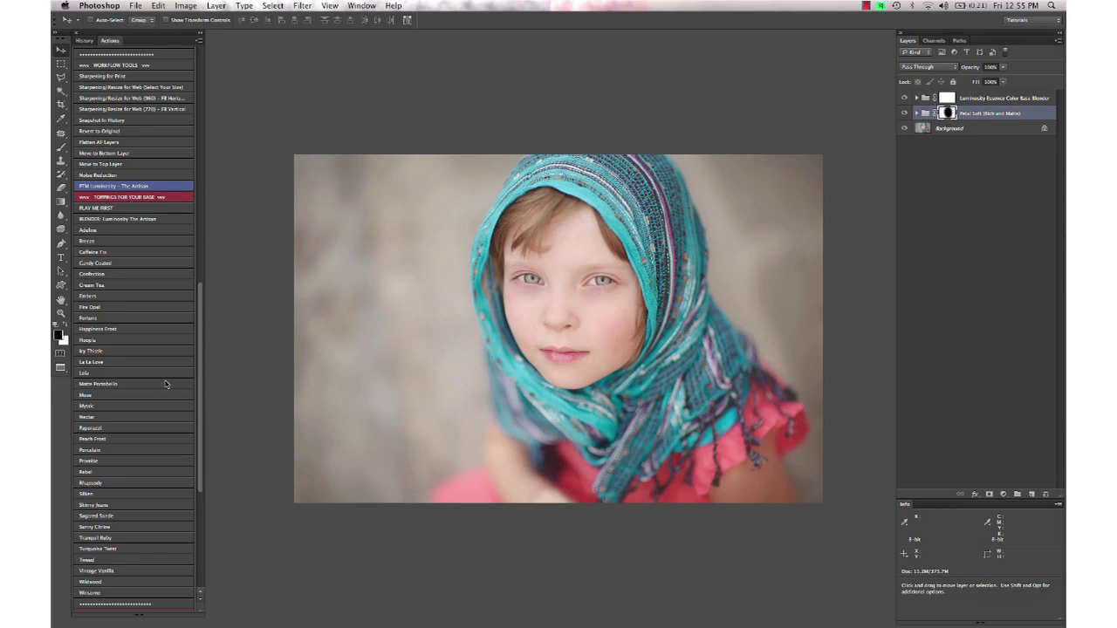
pyautogui.scroll(-2, 164, 345)
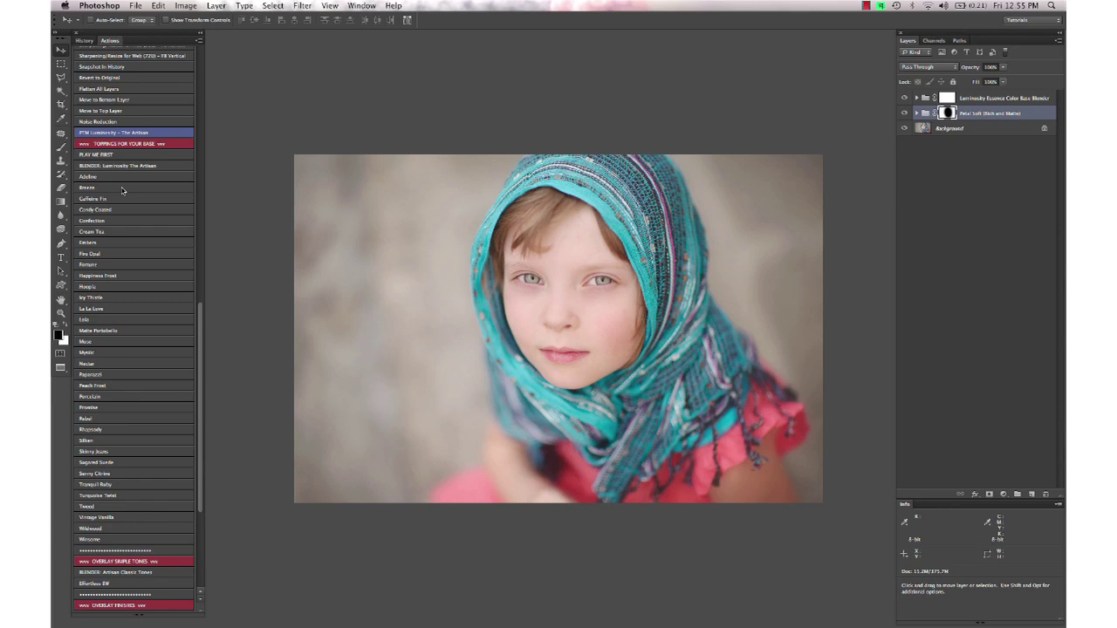
pyautogui.scroll(15, 122, 191)
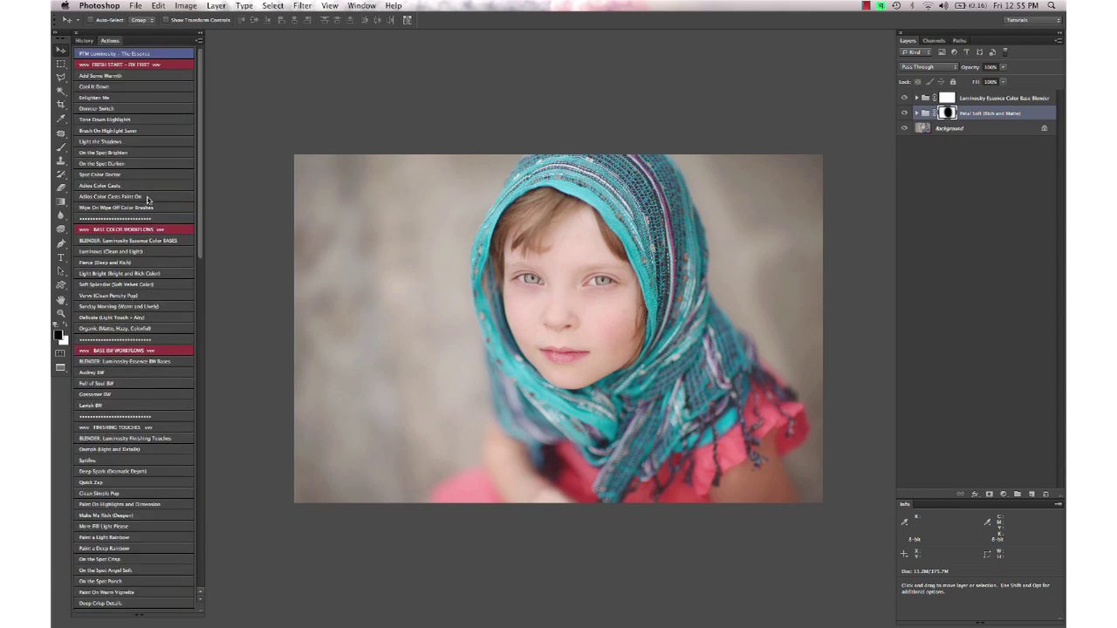
pyautogui.scroll(-15, 146, 200)
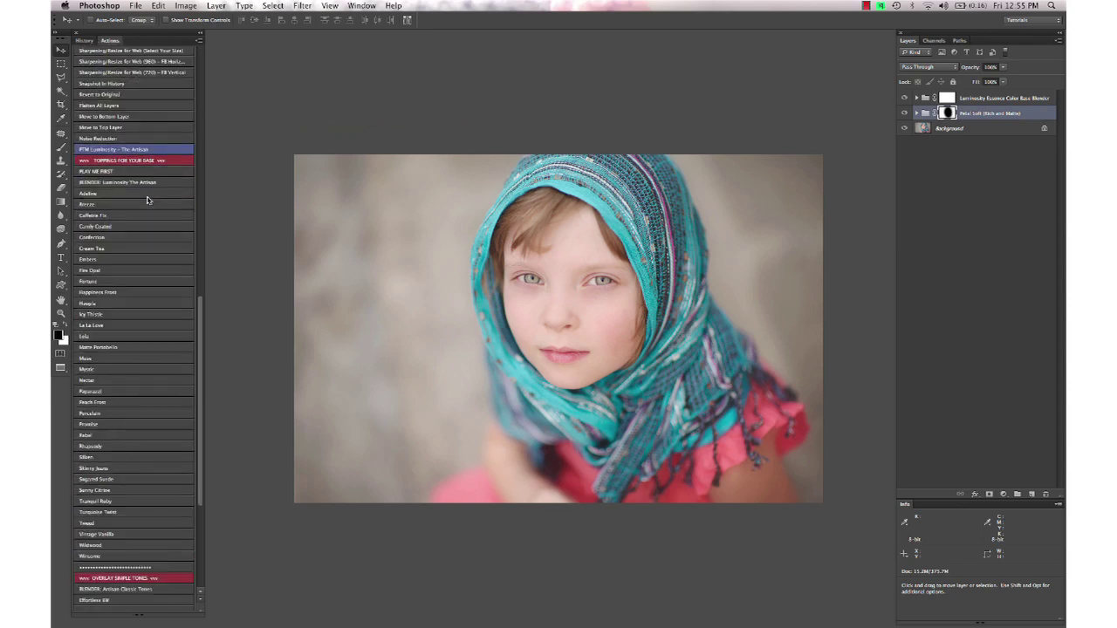
pyautogui.scroll(-1, 147, 200)
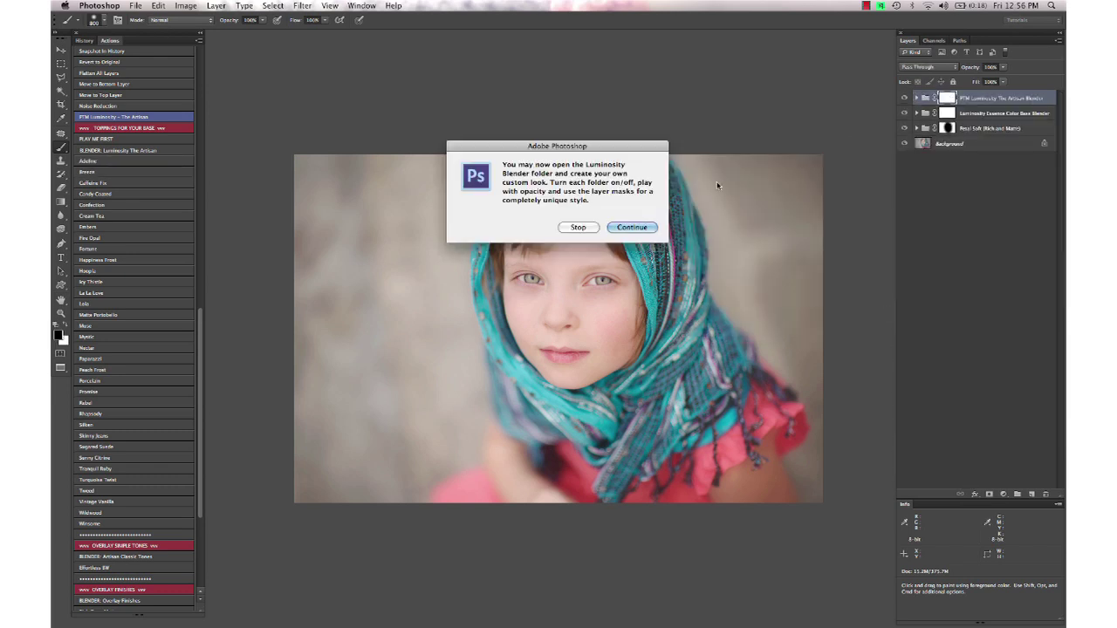
pyautogui.press('Return')
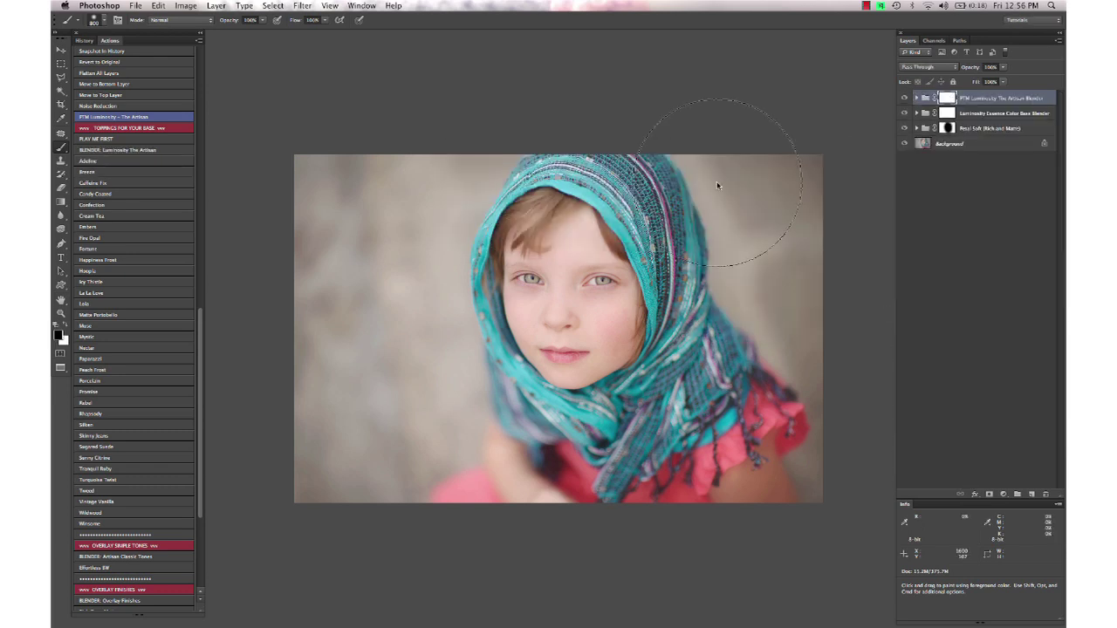
pyautogui.click(917, 97)
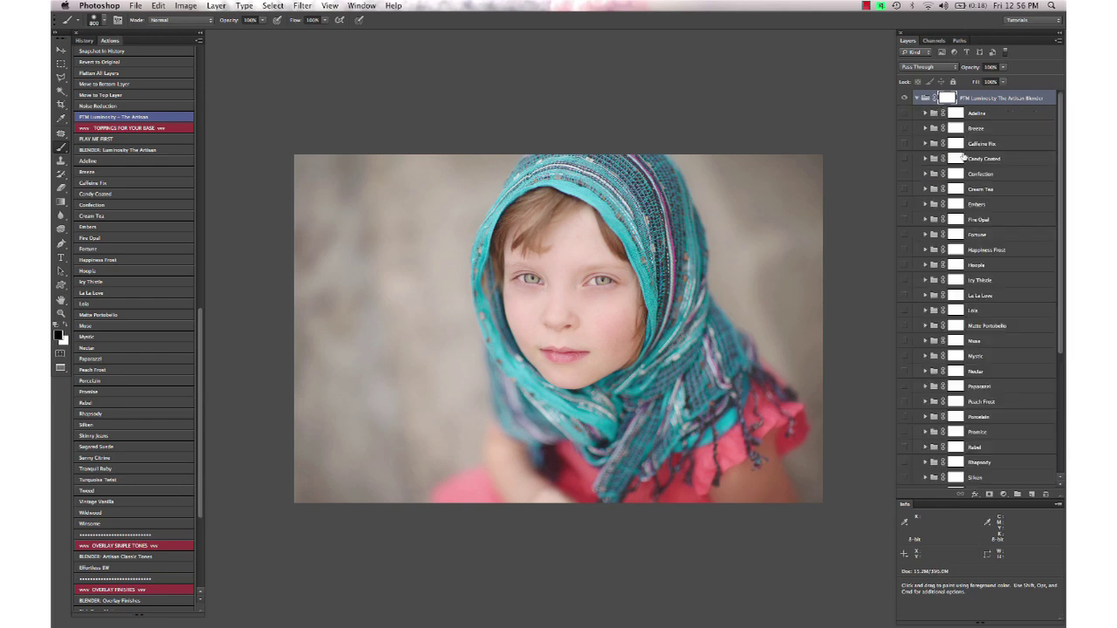
# Turn on the Lola folder in the Artisan Blender group and lower its opacity to about 30%
pyautogui.scroll(-10, 964, 155)
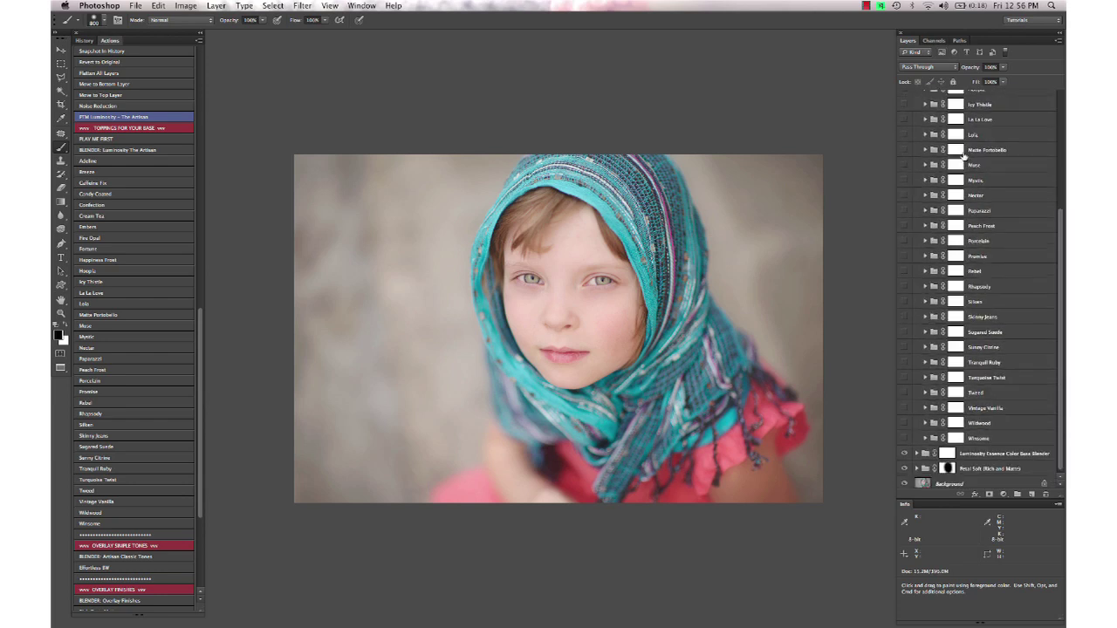
pyautogui.scroll(4, 982, 310)
pyautogui.scroll(1, 981, 313)
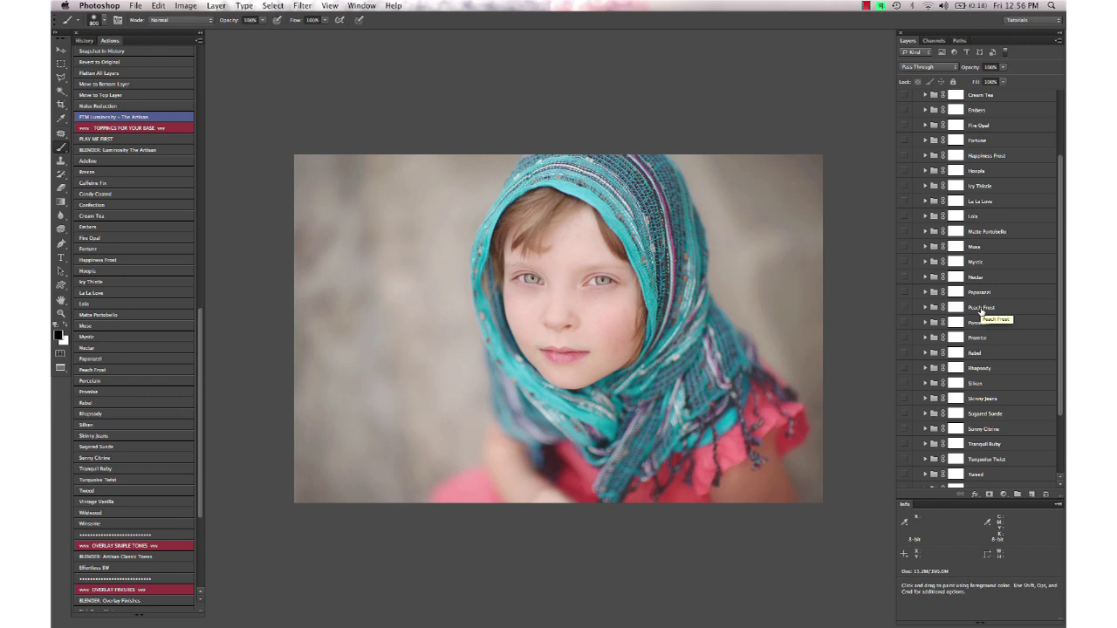
pyautogui.click(904, 216)
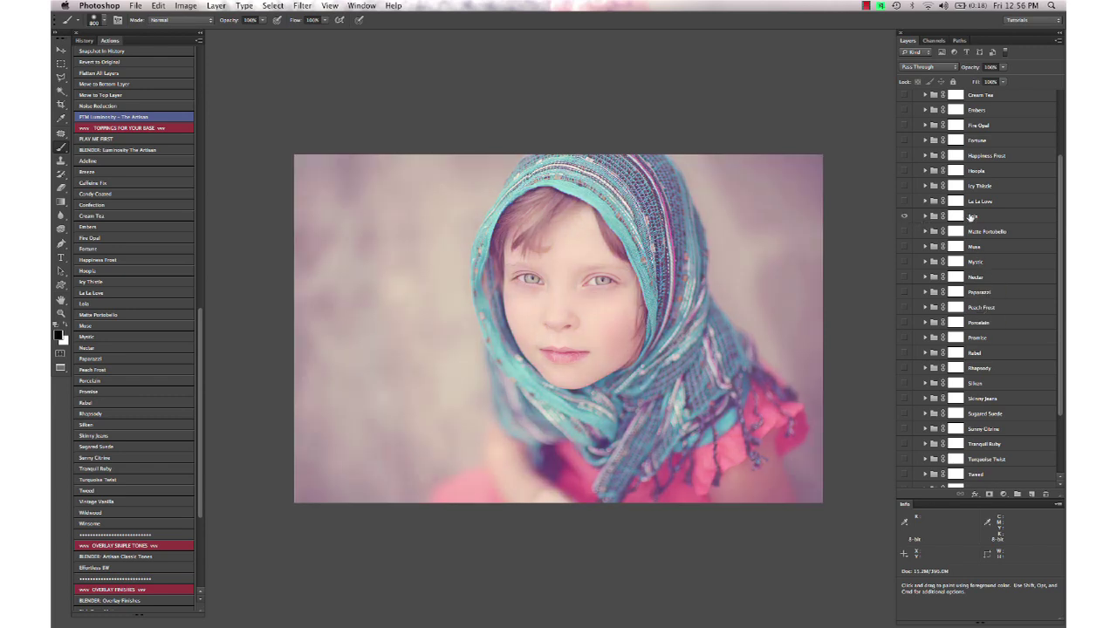
pyautogui.click(967, 217)
pyautogui.click(960, 68)
pyautogui.moveTo(958, 70); pyautogui.dragTo(947, 74)
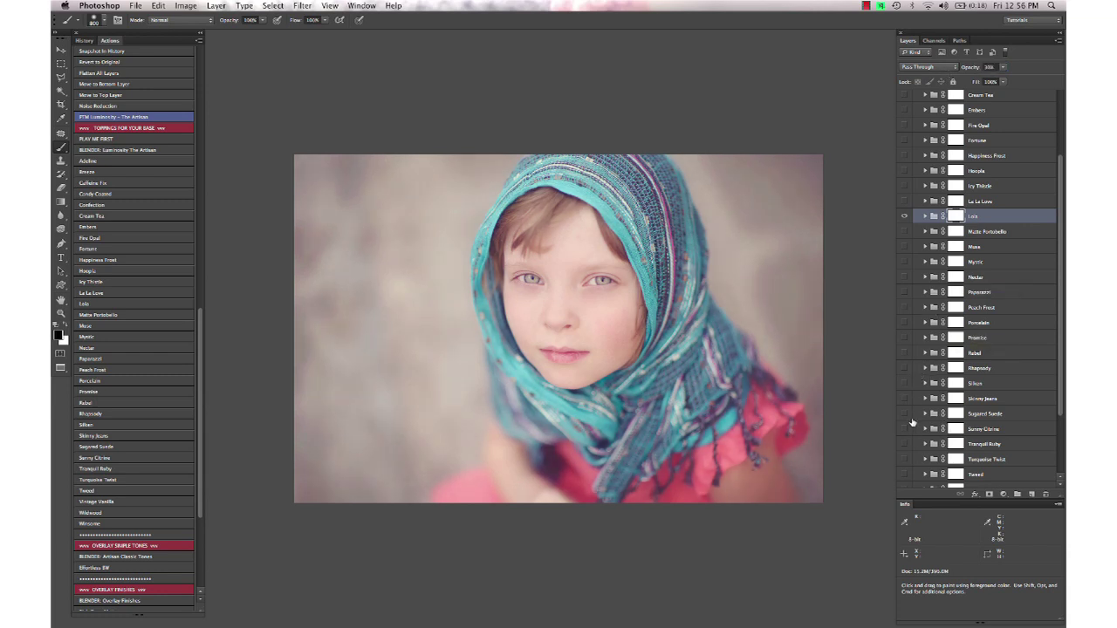
# Invert the La La Love folder's mask, turn the folder on, and paint white over the background beside the girl
pyautogui.click(955, 202)
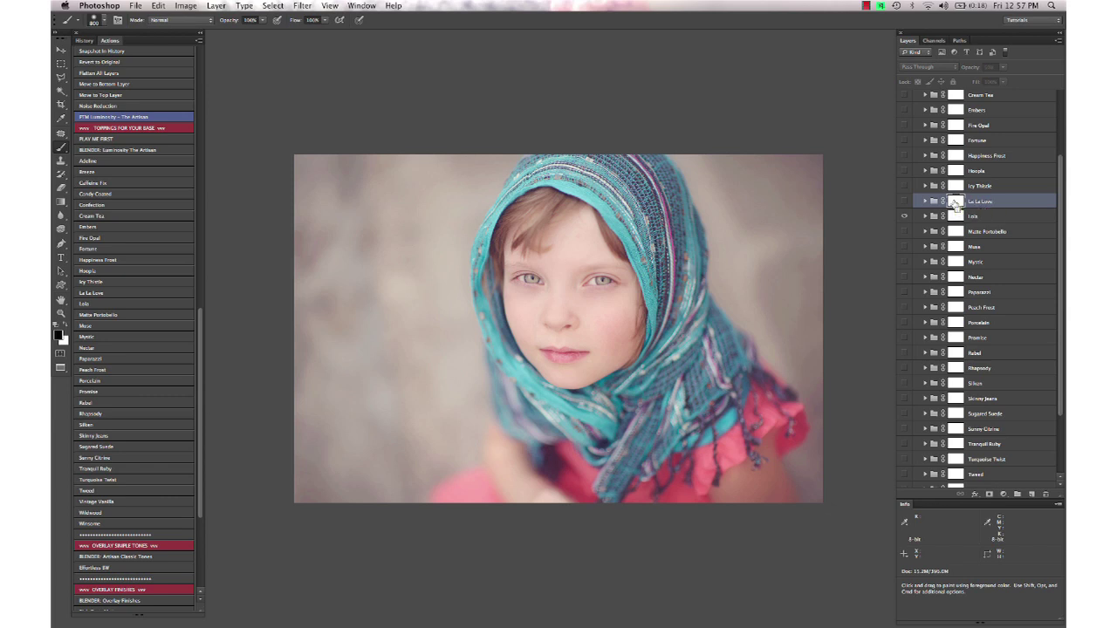
pyautogui.press('super+i')
pyautogui.click(904, 202)
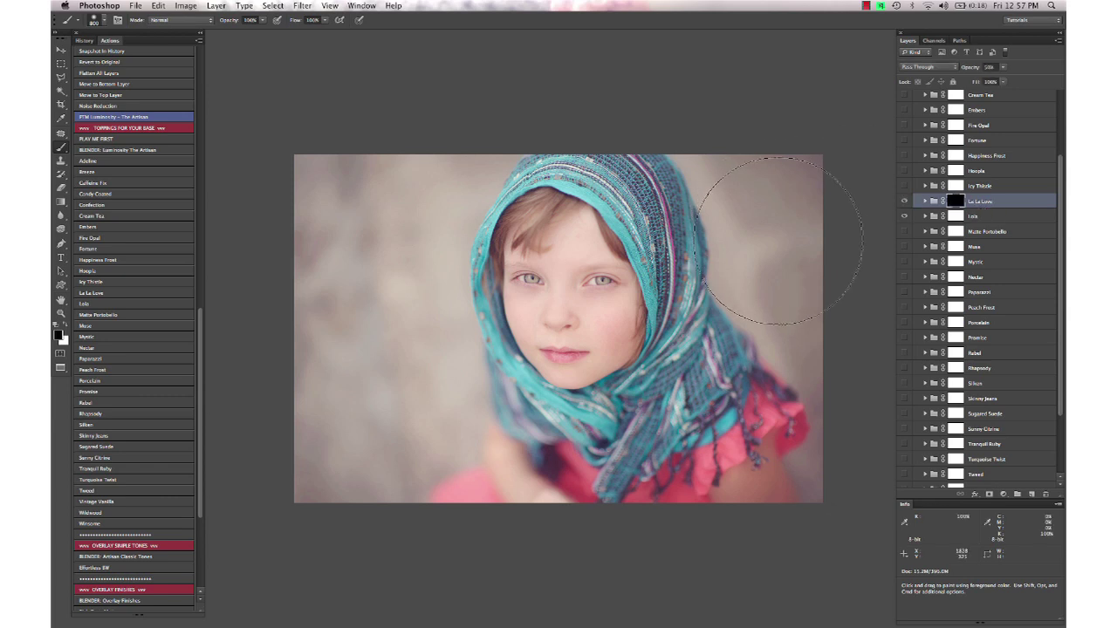
pyautogui.press('x')
pyautogui.moveTo(374, 291)
pyautogui.mouseDown()
pyautogui.moveTo(359, 261)
pyautogui.moveTo(386, 362)
pyautogui.moveTo(418, 399)
pyautogui.mouseUp()
pyautogui.moveTo(890, 194); pyautogui.dragTo(777, 324)
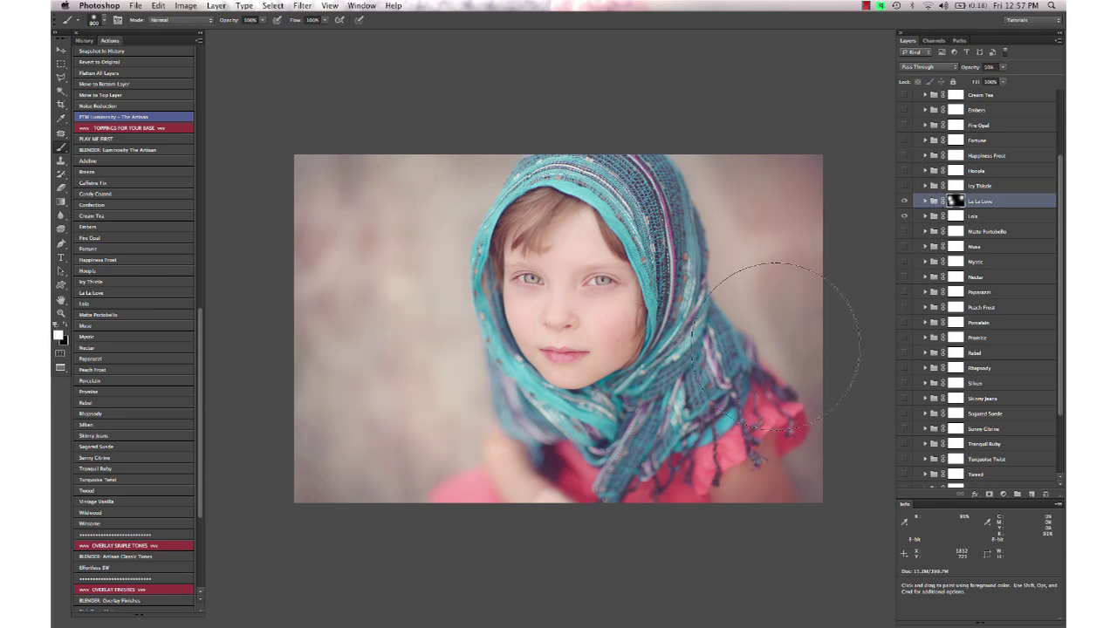
# Paint white on the La La Love mask over the lower part of the photo and reduce the folder's opacity below 30%
pyautogui.moveTo(591, 498); pyautogui.dragTo(598, 474)
pyautogui.click(305, 493)
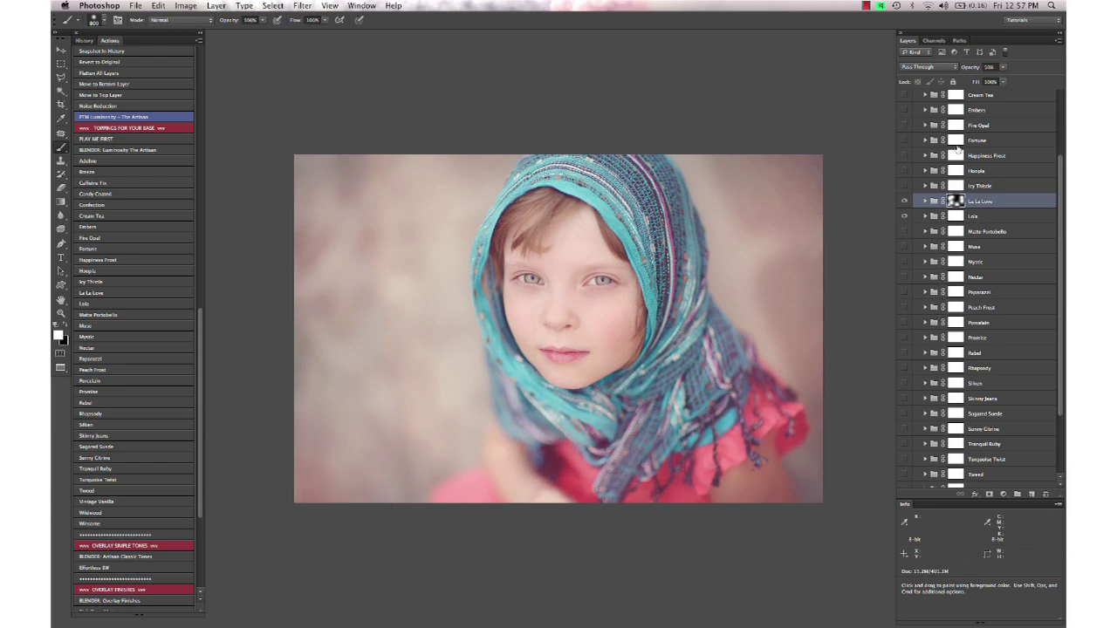
pyautogui.moveTo(978, 70); pyautogui.dragTo(966, 70)
# Play the Rich Deep Matte action from the Overlay Finishes section of the Artisan set
pyautogui.scroll(-5, 123, 263)
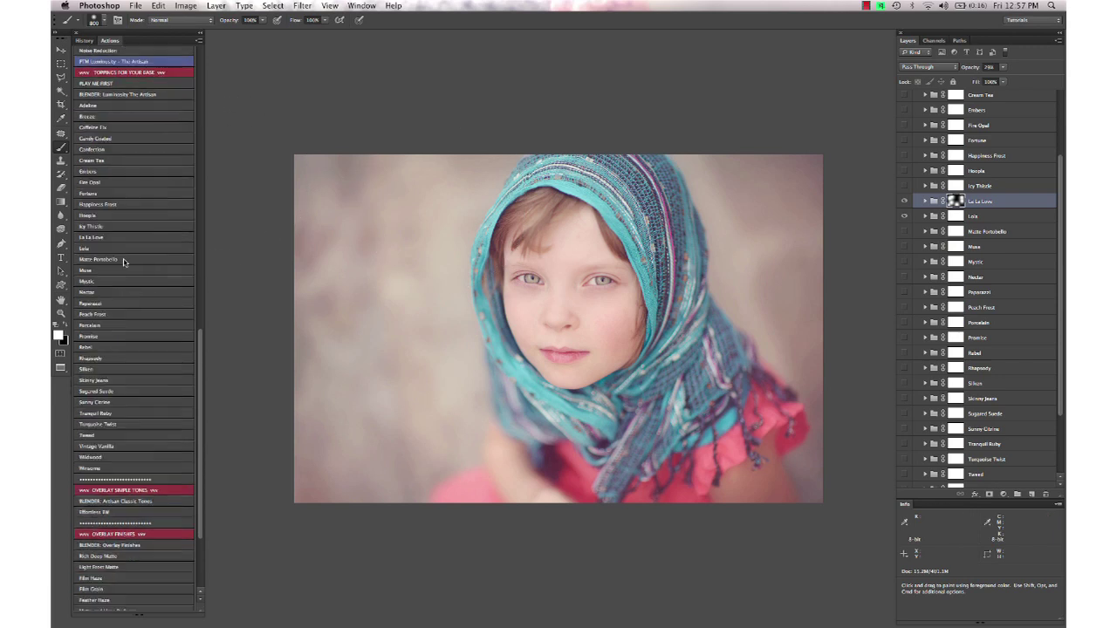
pyautogui.scroll(-2, 123, 262)
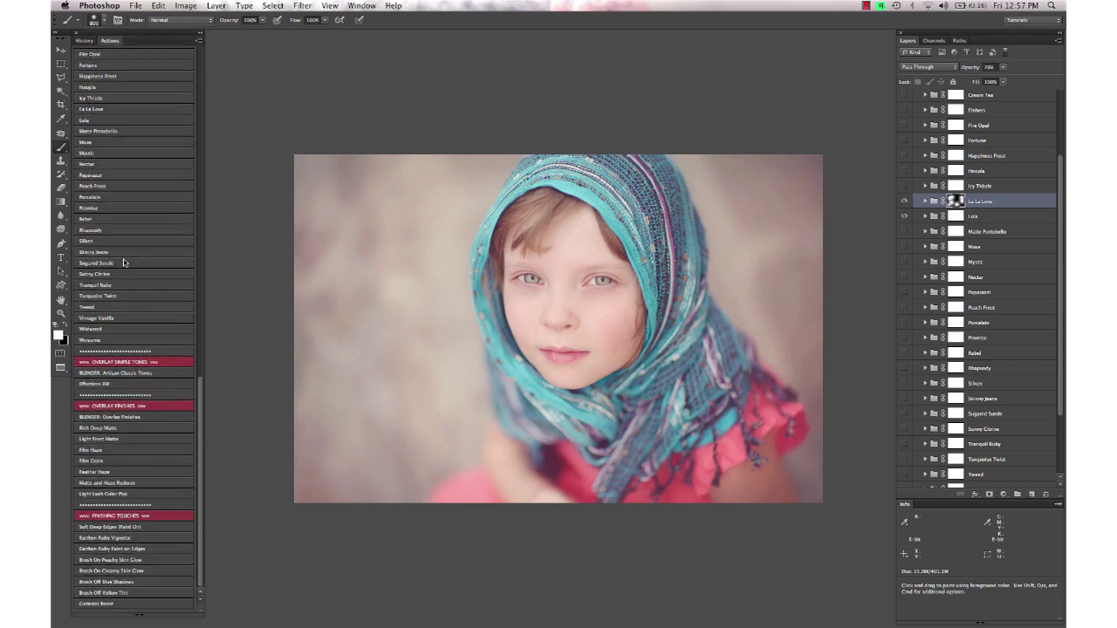
pyautogui.click(97, 428)
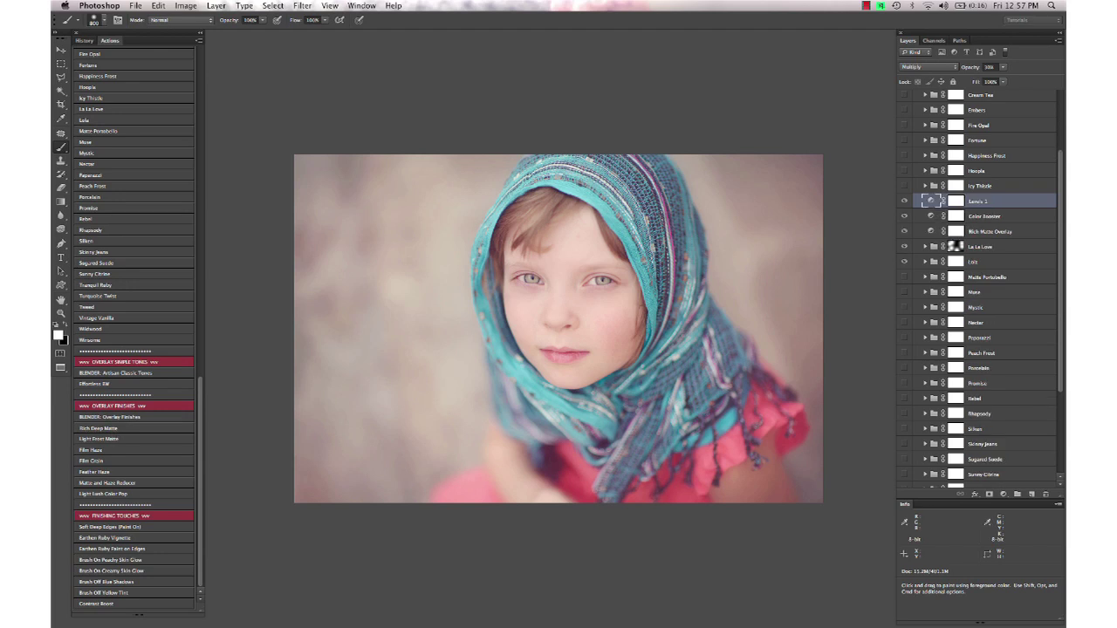
pyautogui.click(646, 237)
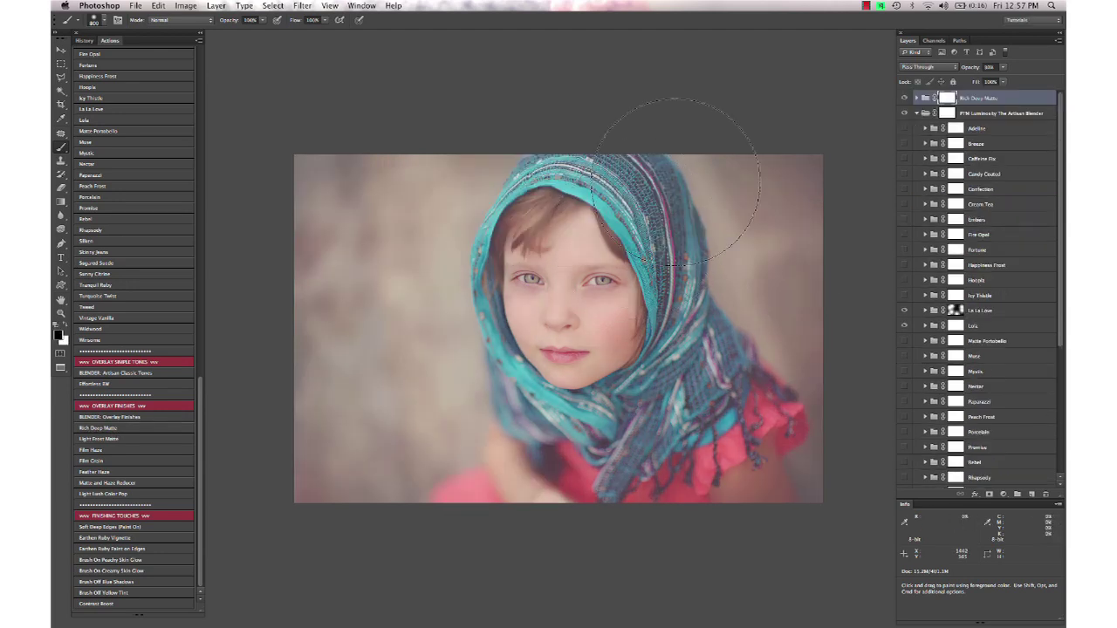
# Collapse the Artisan Blender group, mask the Rich Deep Matte folder off the girl's face with black, and raise that folder's opacity to 100%
pyautogui.click(915, 115)
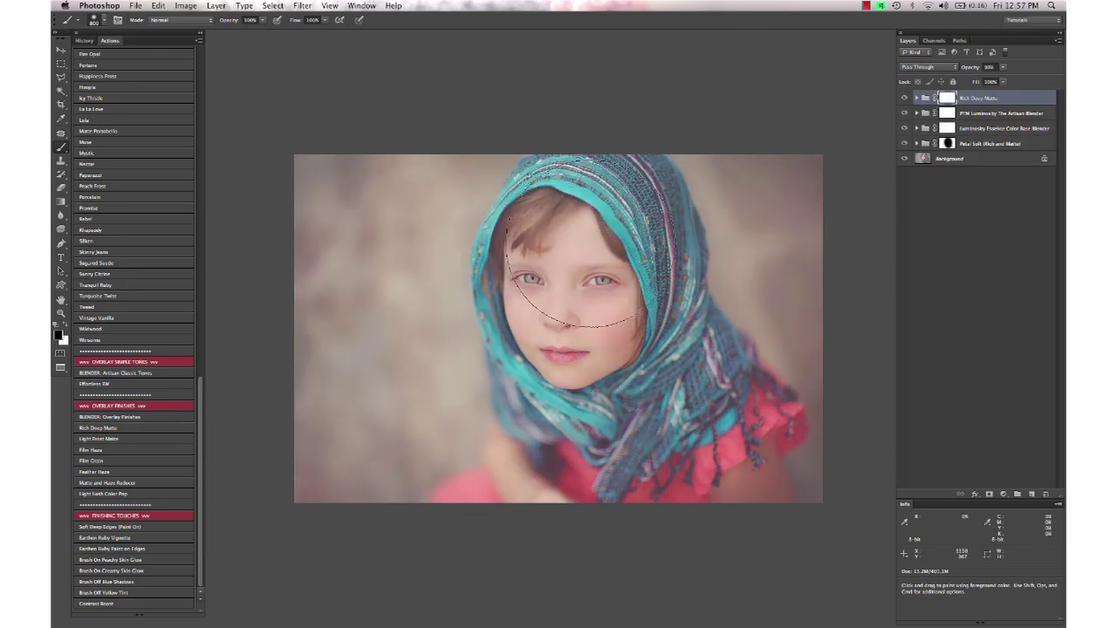
pyautogui.moveTo(571, 320)
pyautogui.mouseDown()
pyautogui.moveTo(574, 225)
pyautogui.moveTo(580, 367)
pyautogui.moveTo(576, 326)
pyautogui.moveTo(594, 399)
pyautogui.moveTo(650, 468)
pyautogui.moveTo(663, 393)
pyautogui.moveTo(629, 290)
pyautogui.mouseUp()
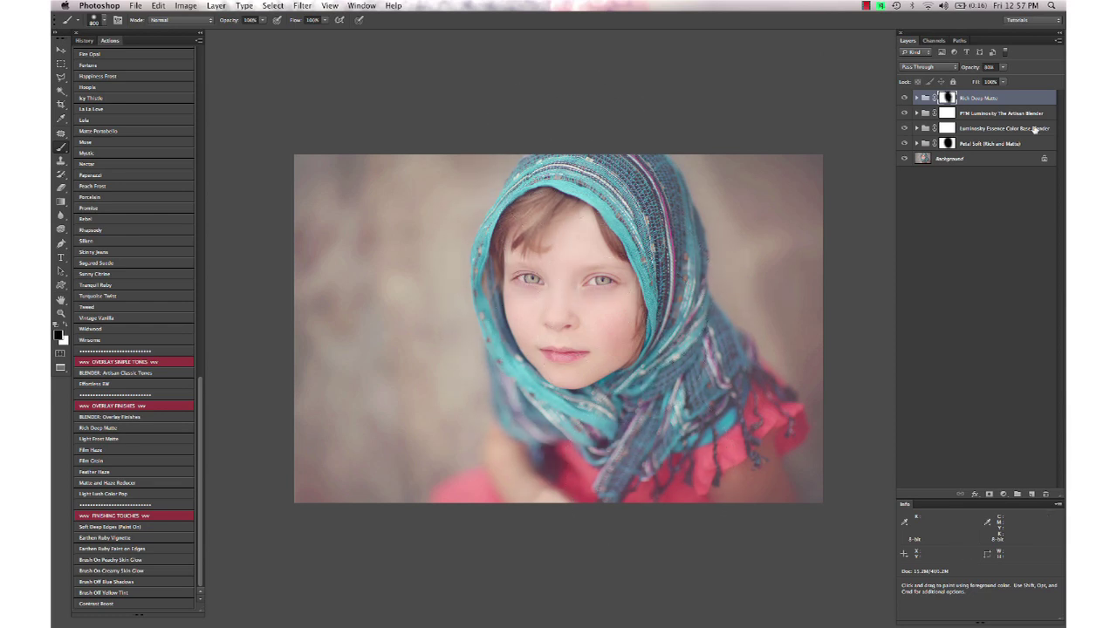
pyautogui.moveTo(975, 64); pyautogui.dragTo(1002, 71)
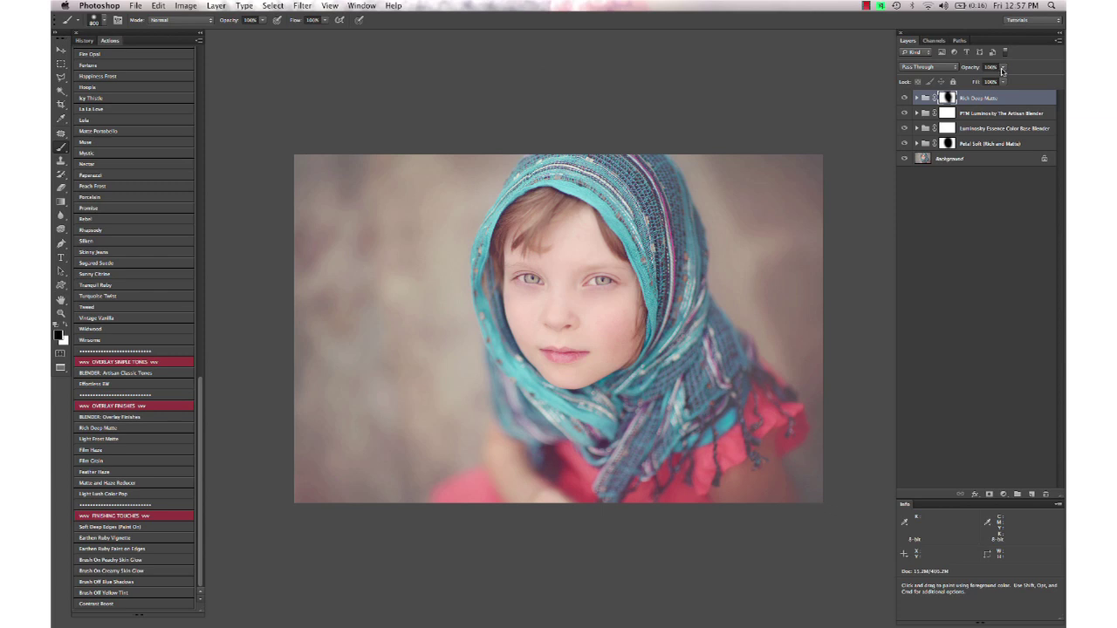
# Compare the edit with the original photo and review the folders inside the Artisan Blender and Luminosity Essence Color Base Blender groups
pyautogui.keyDown('alt'); pyautogui.click(906, 160); pyautogui.keyUp('alt')
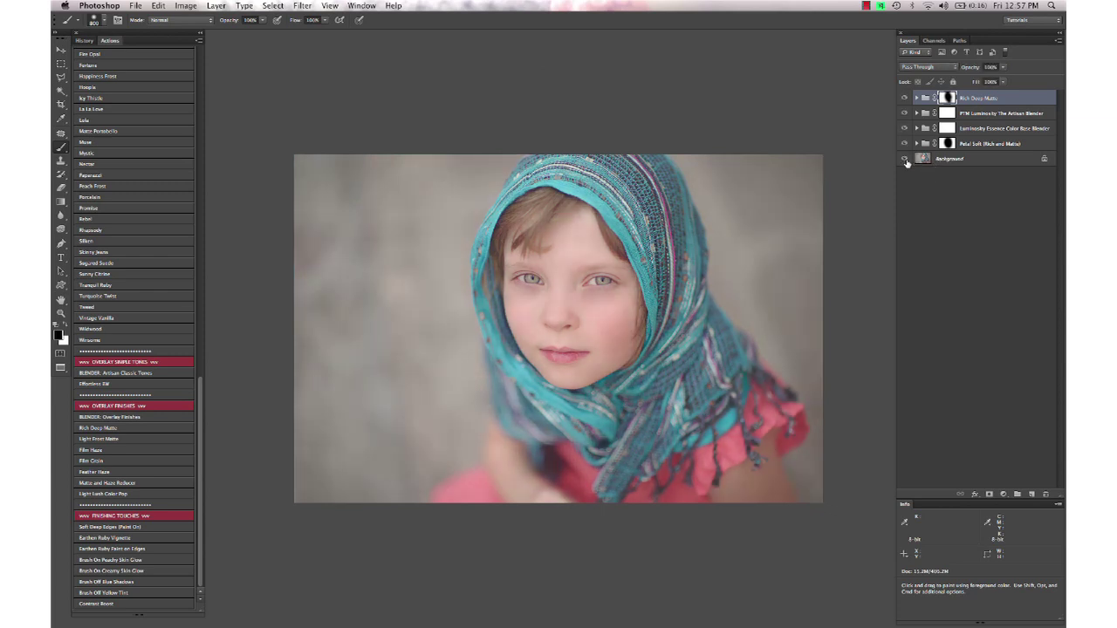
pyautogui.keyDown('alt'); pyautogui.click(905, 160); pyautogui.keyUp('alt')
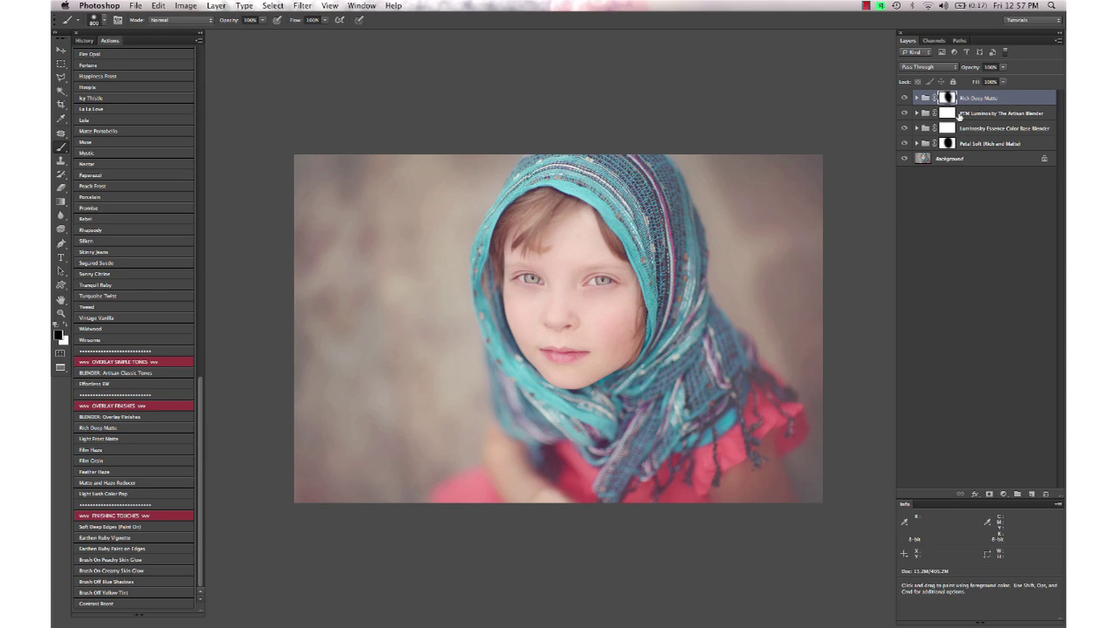
pyautogui.click(916, 114)
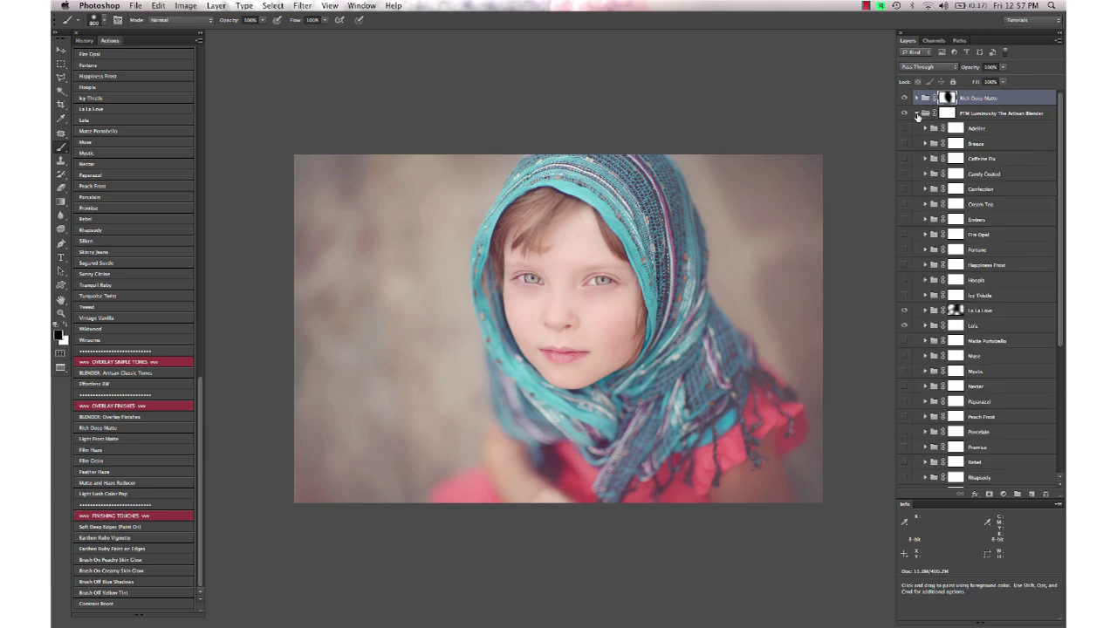
pyautogui.click(916, 113)
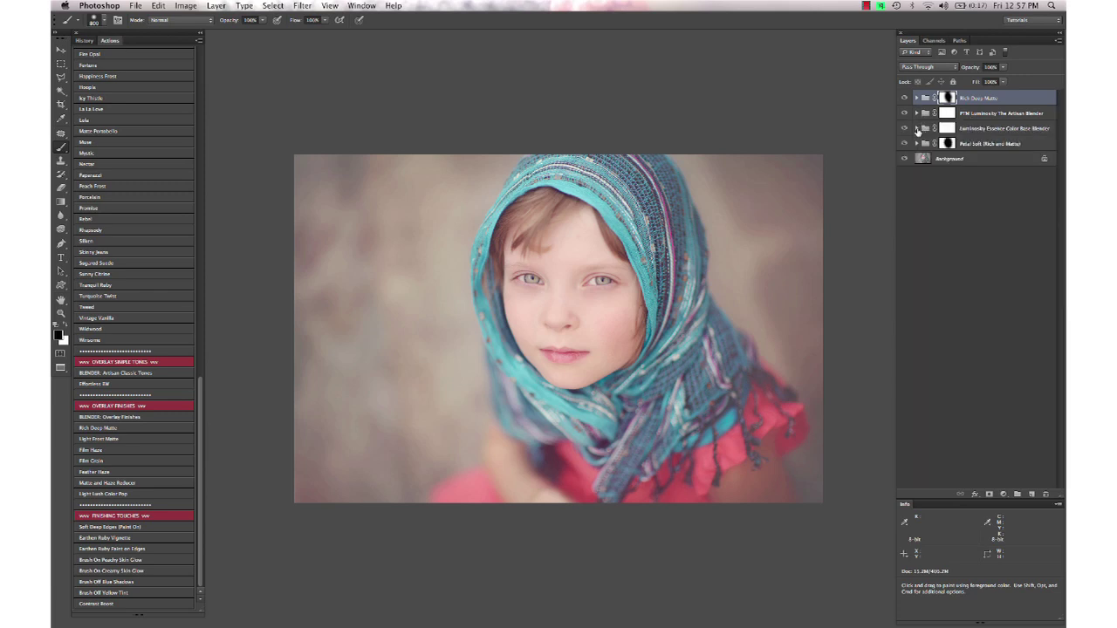
pyautogui.click(917, 128)
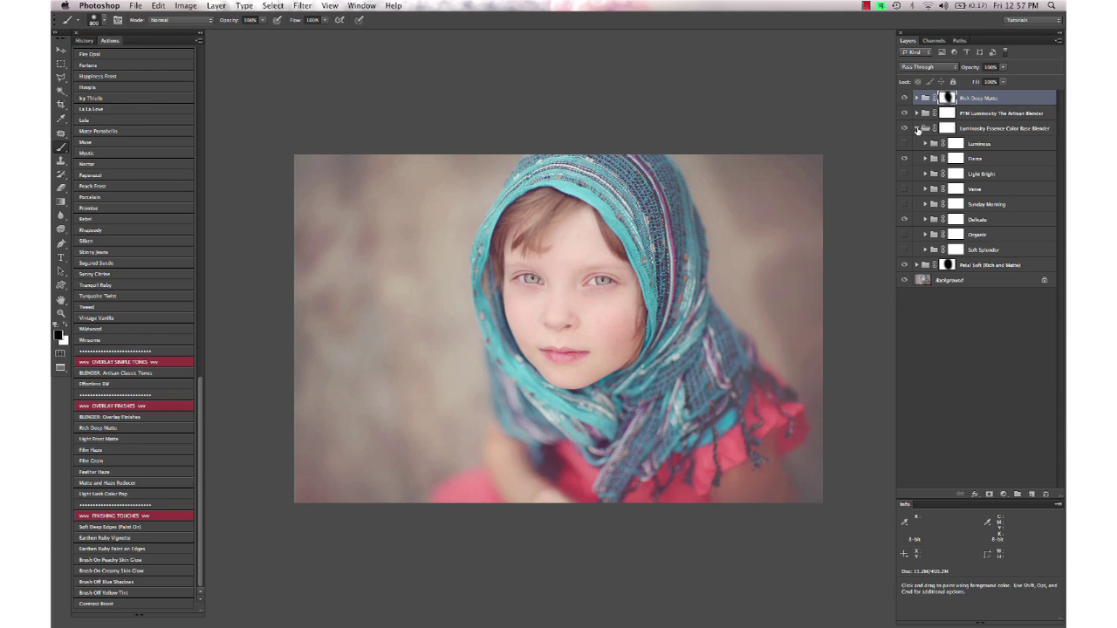
pyautogui.click(918, 128)
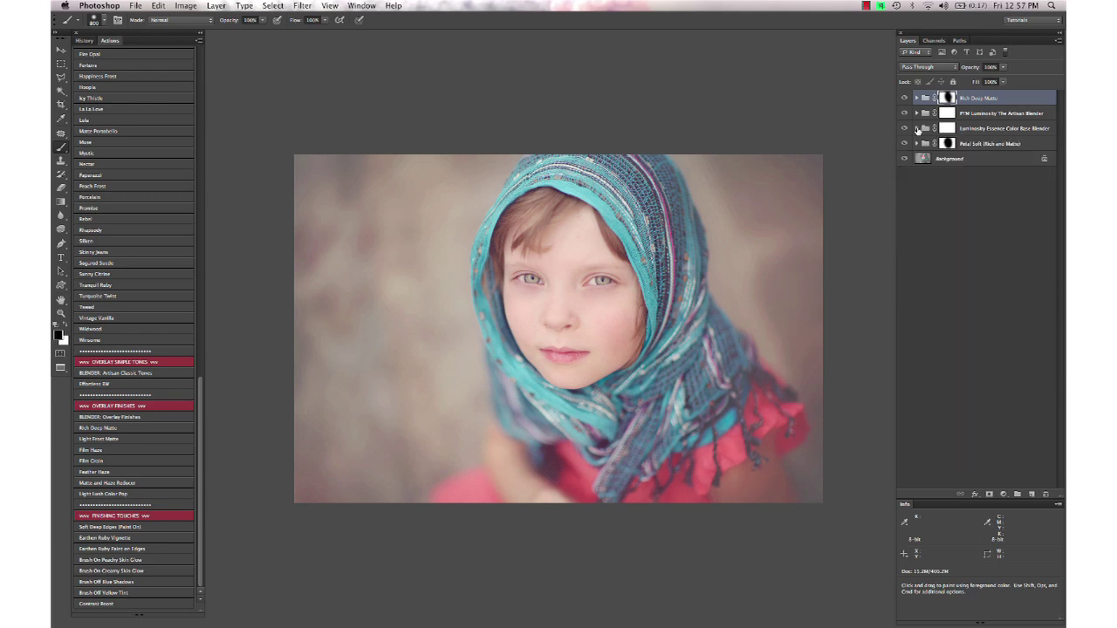